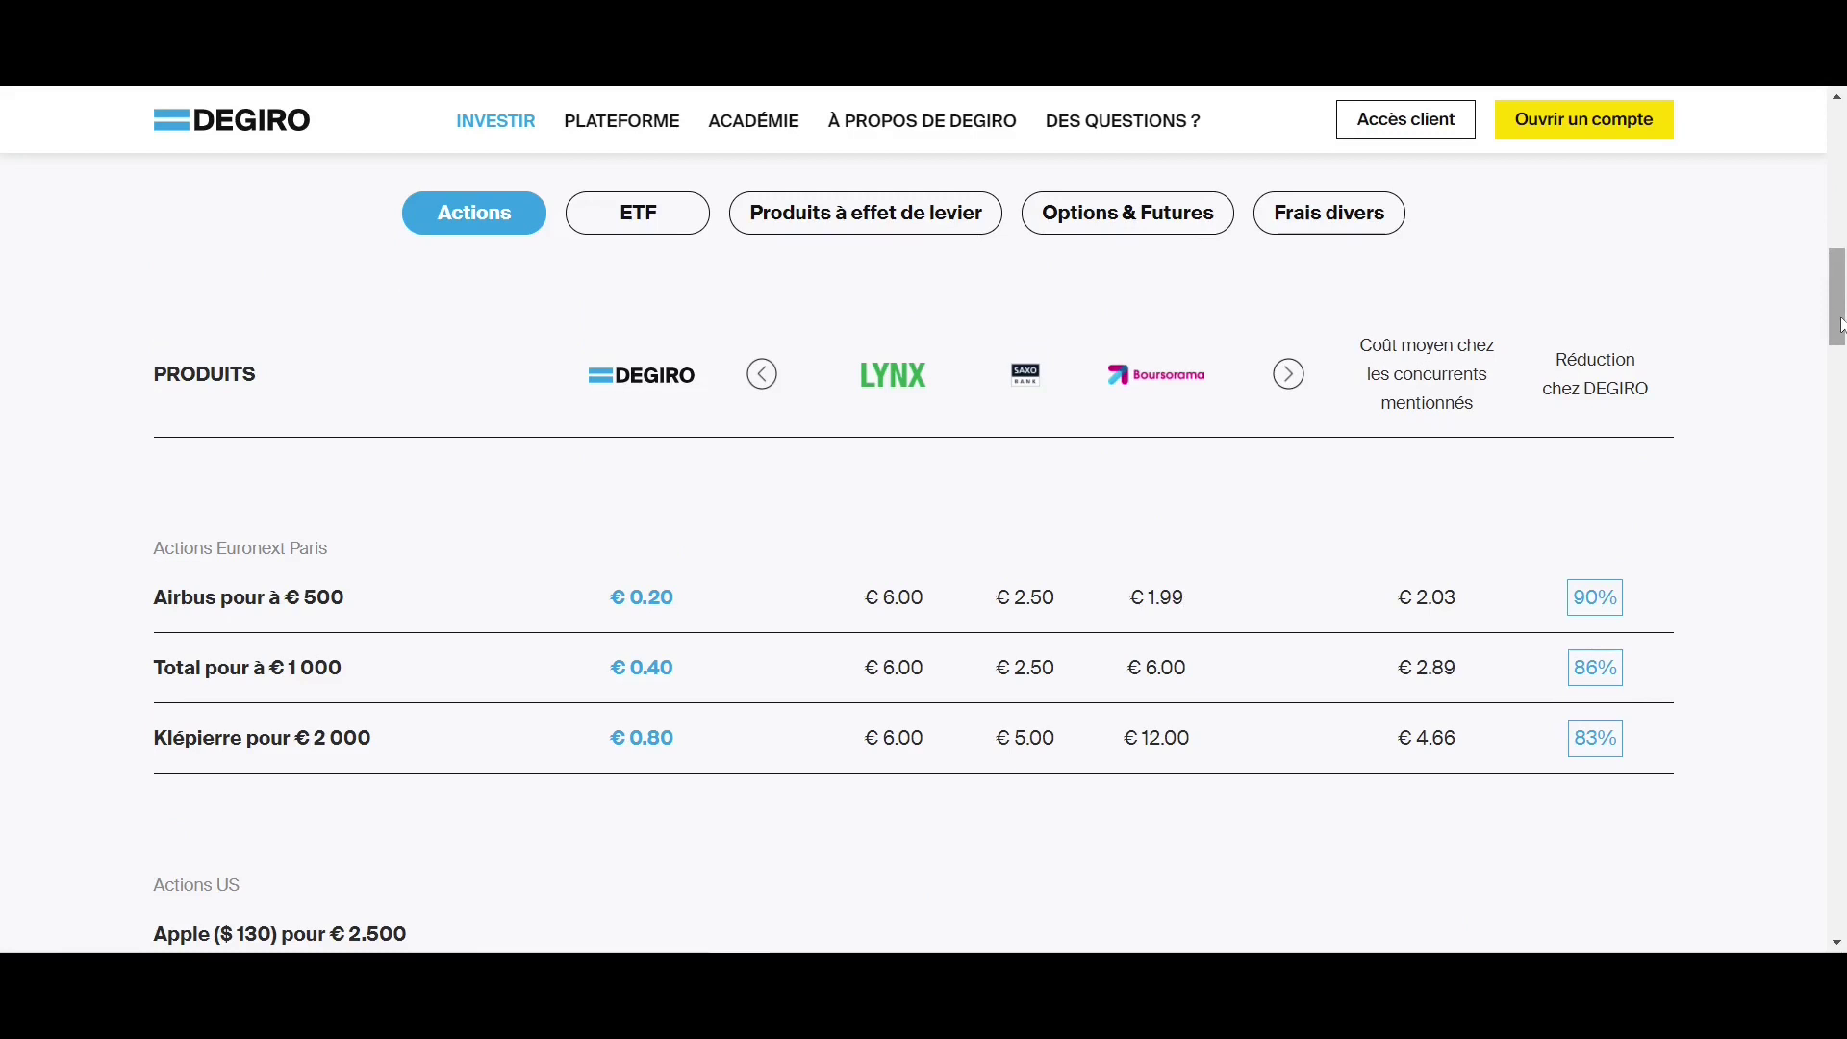
left_click_drag(1840, 325, 1840, 181)
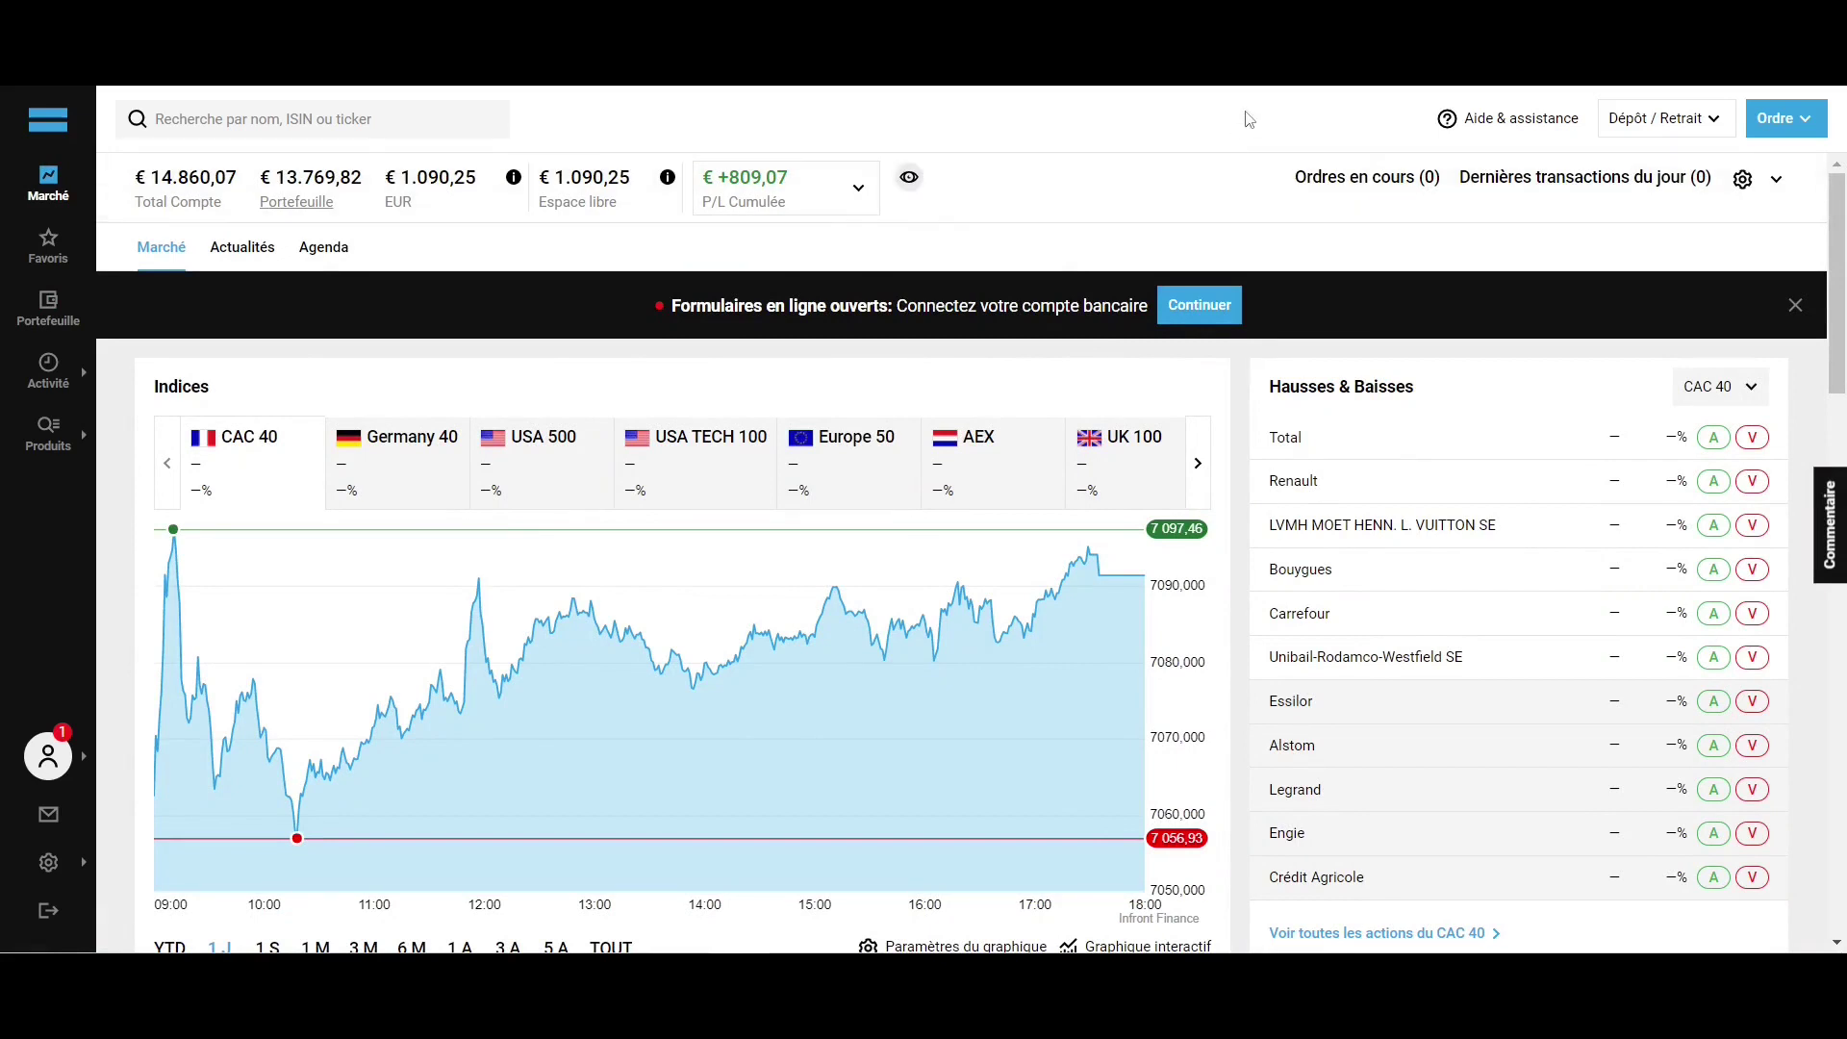
- View the deposit and withdrawal options available for the trading account
left_click(1557, 133)
left_click(1647, 125)
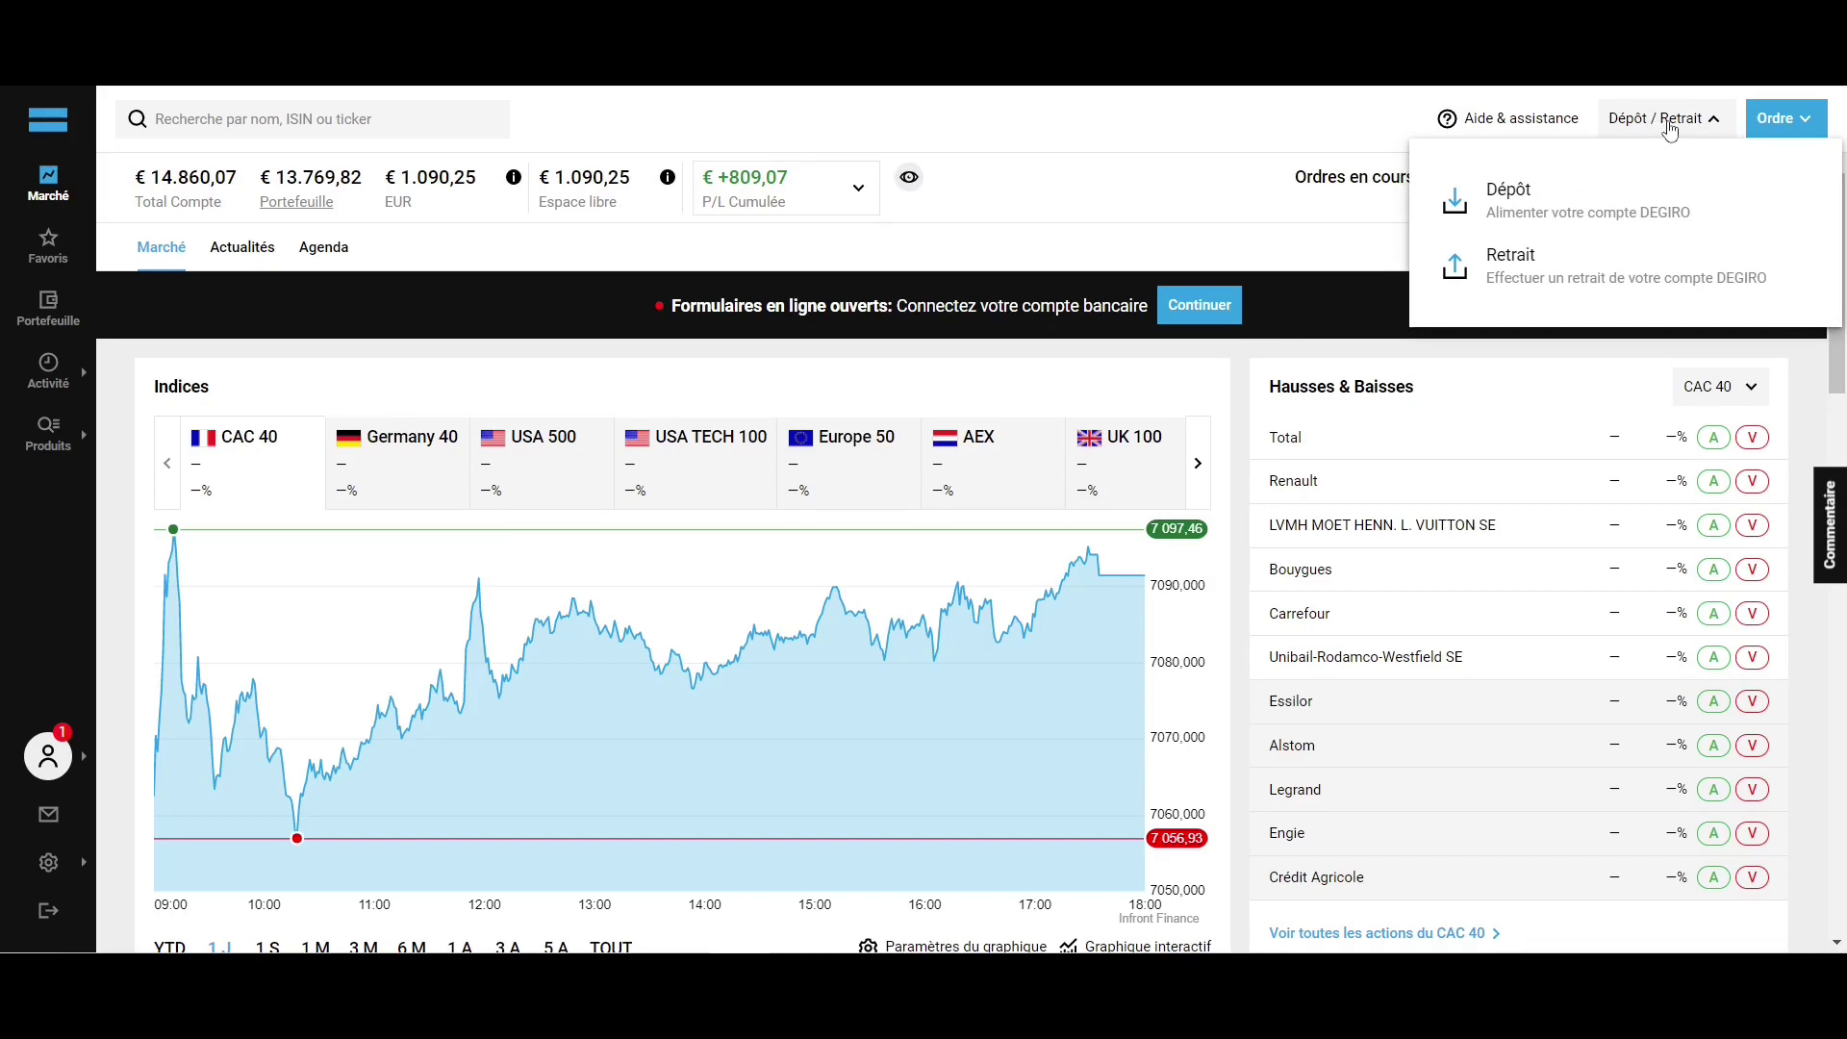
left_click(1669, 128)
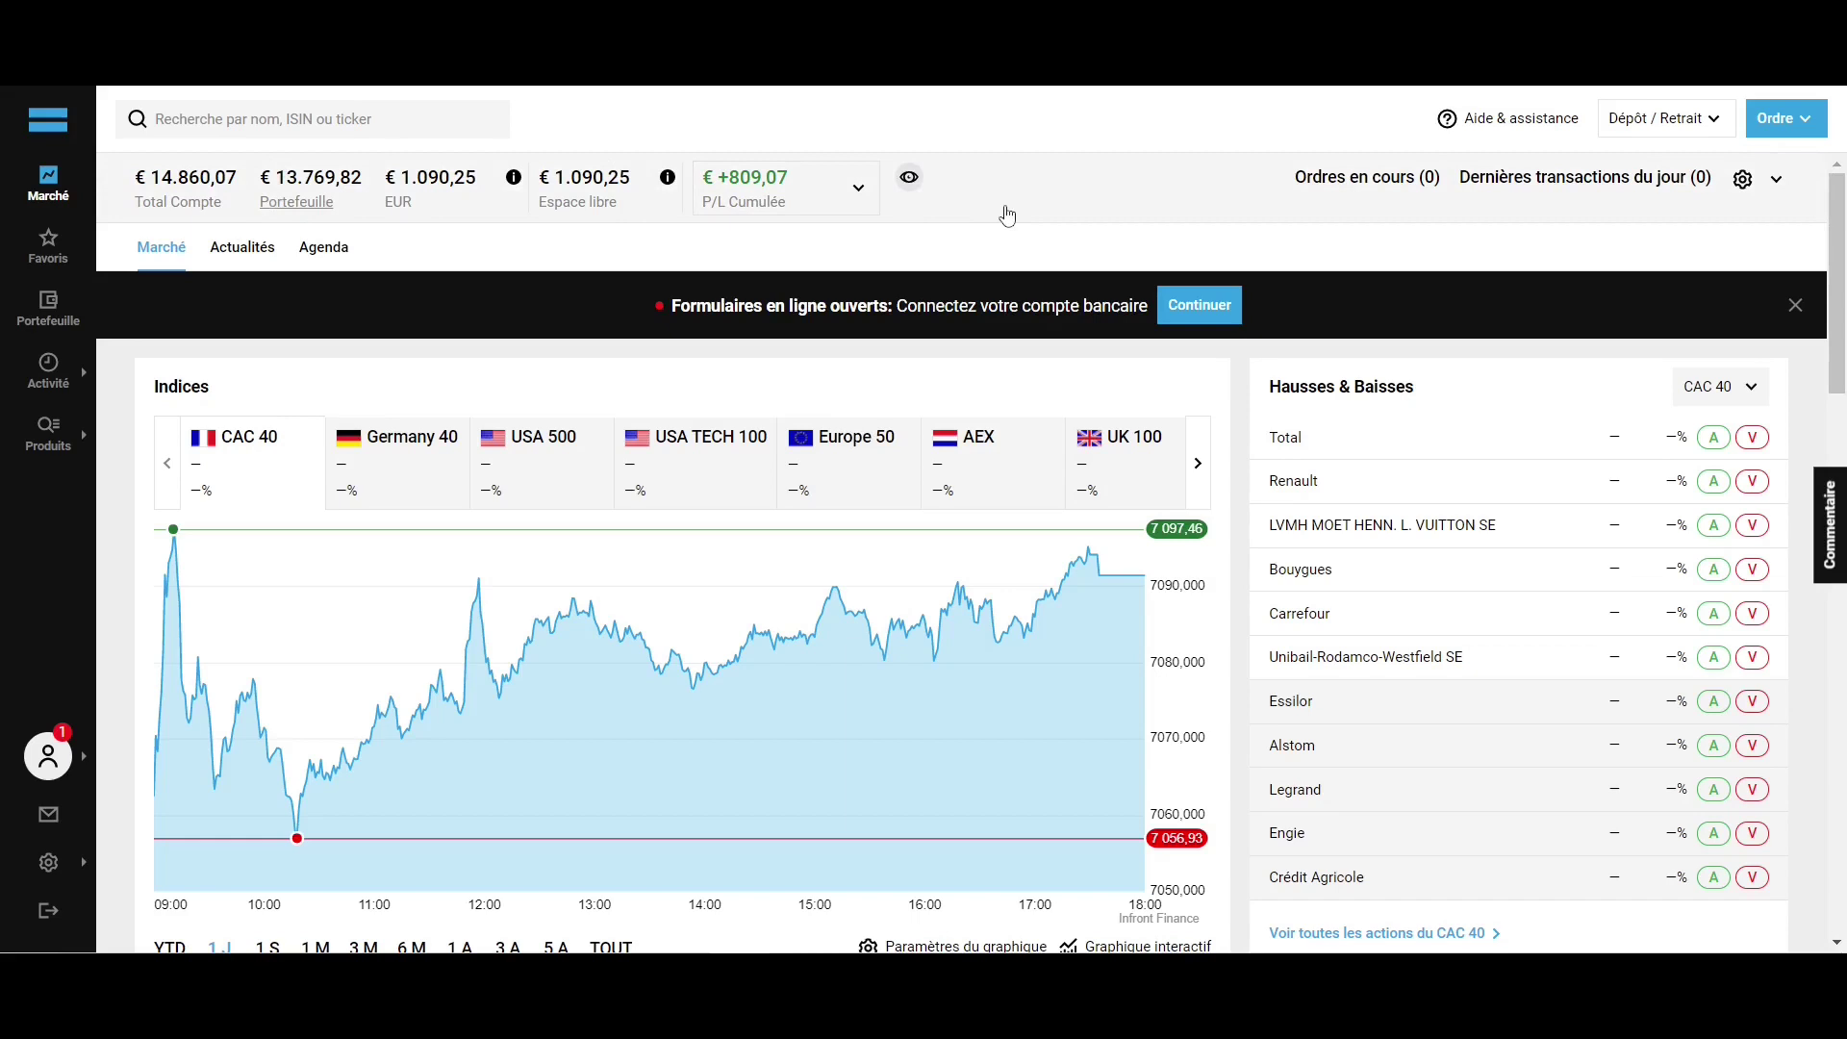
- Browse the market overview's news, agenda and currencies, and review the list of favourite products
scroll(1231, 392, "down", 5)
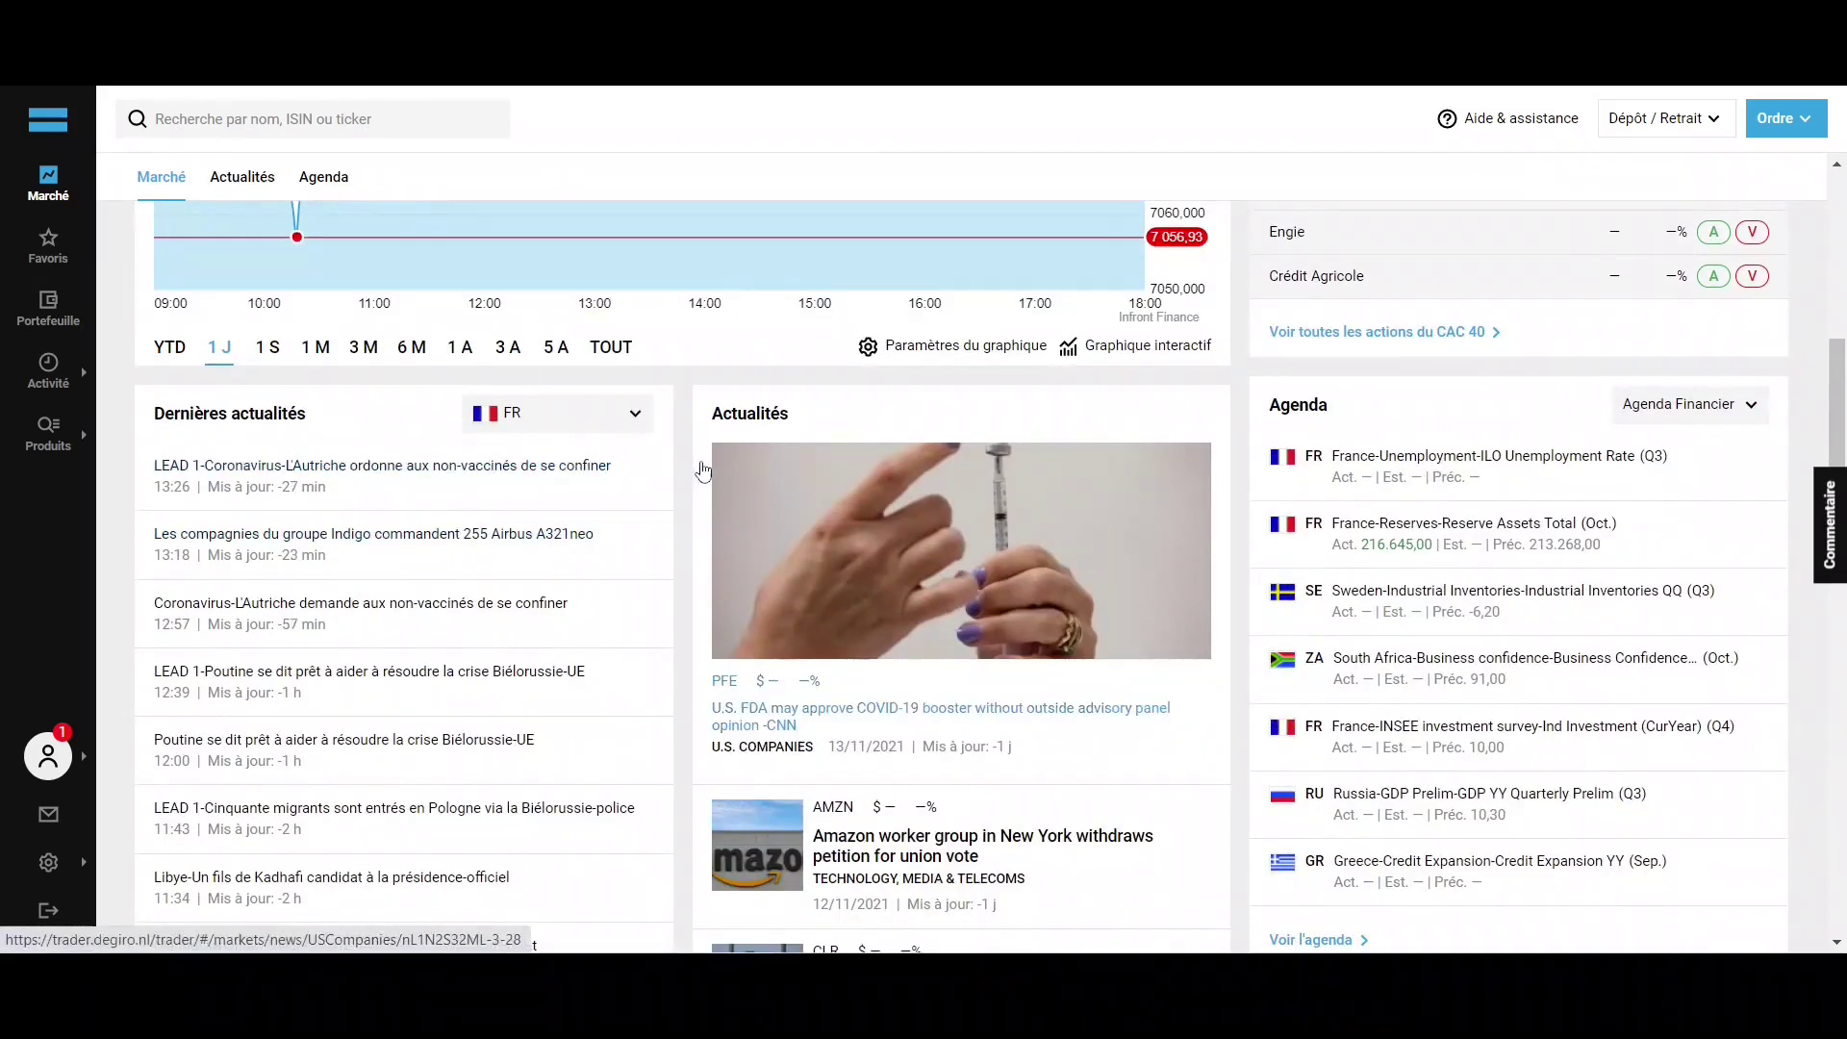
scroll(667, 474, "down", 5)
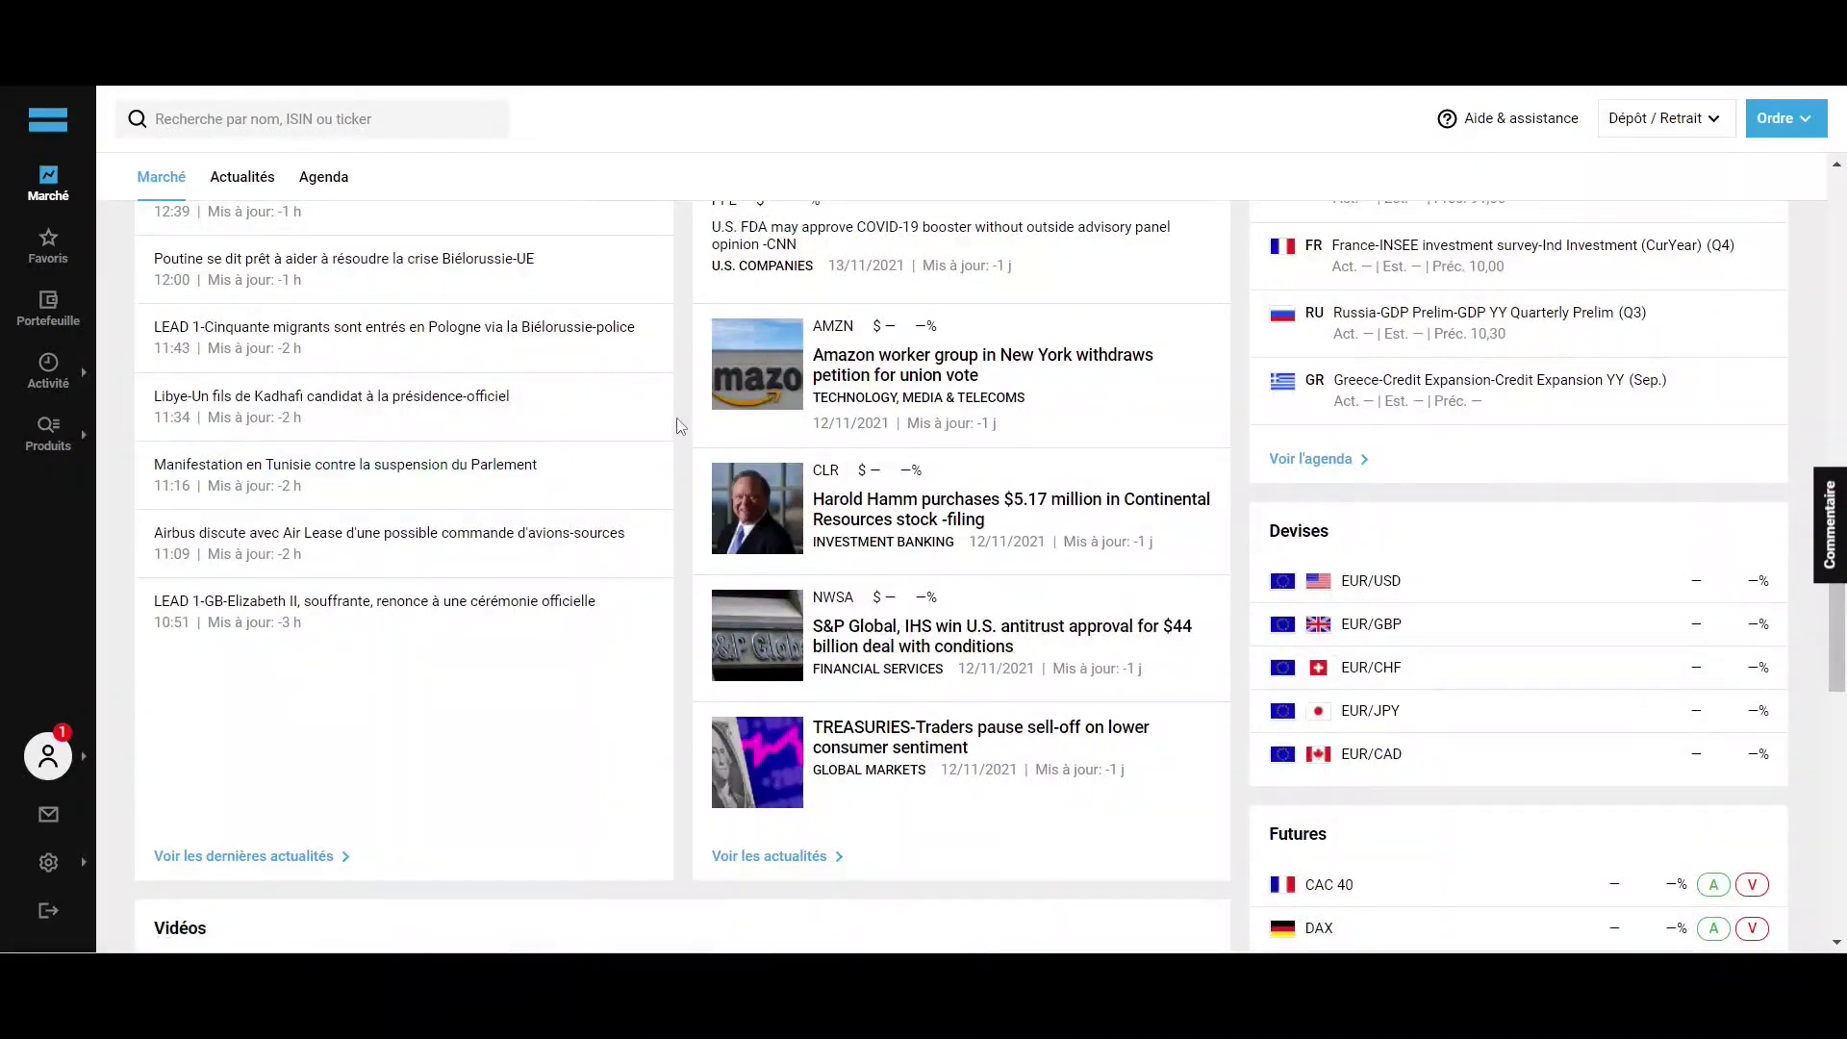
left_click(48, 245)
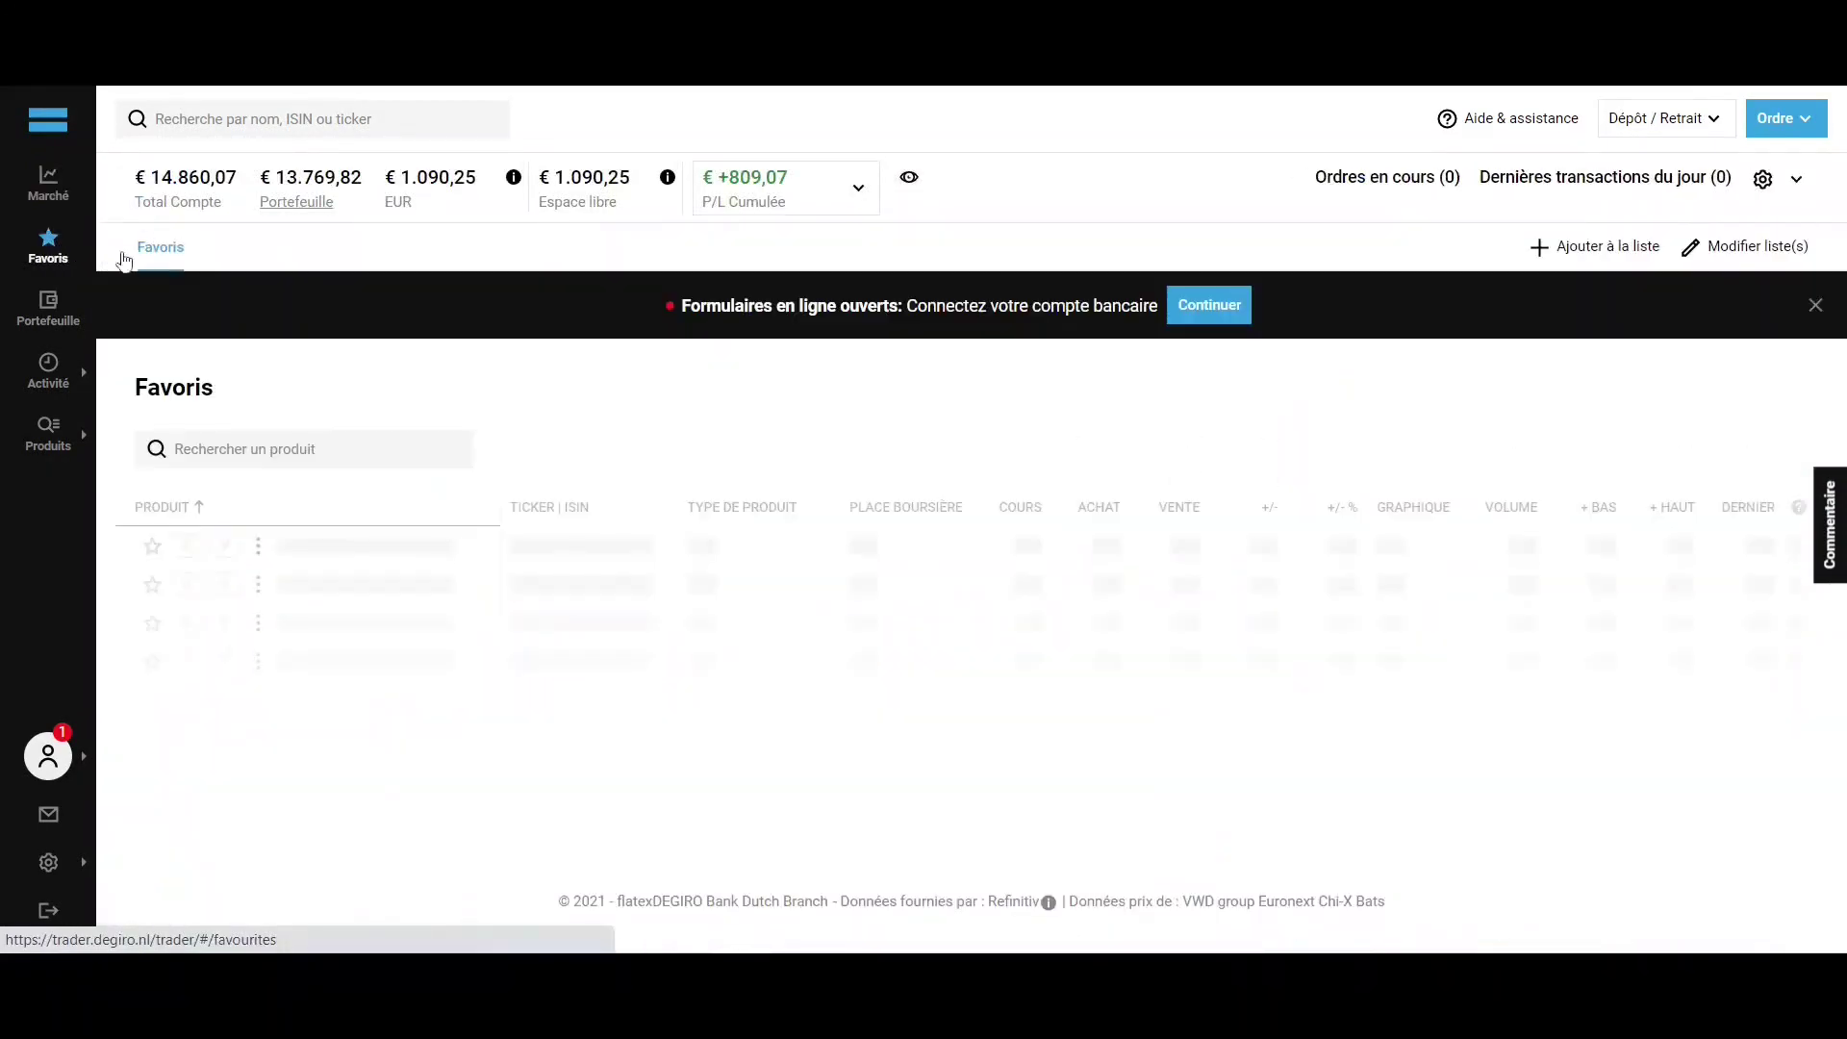
scroll(532, 376, "down", 3)
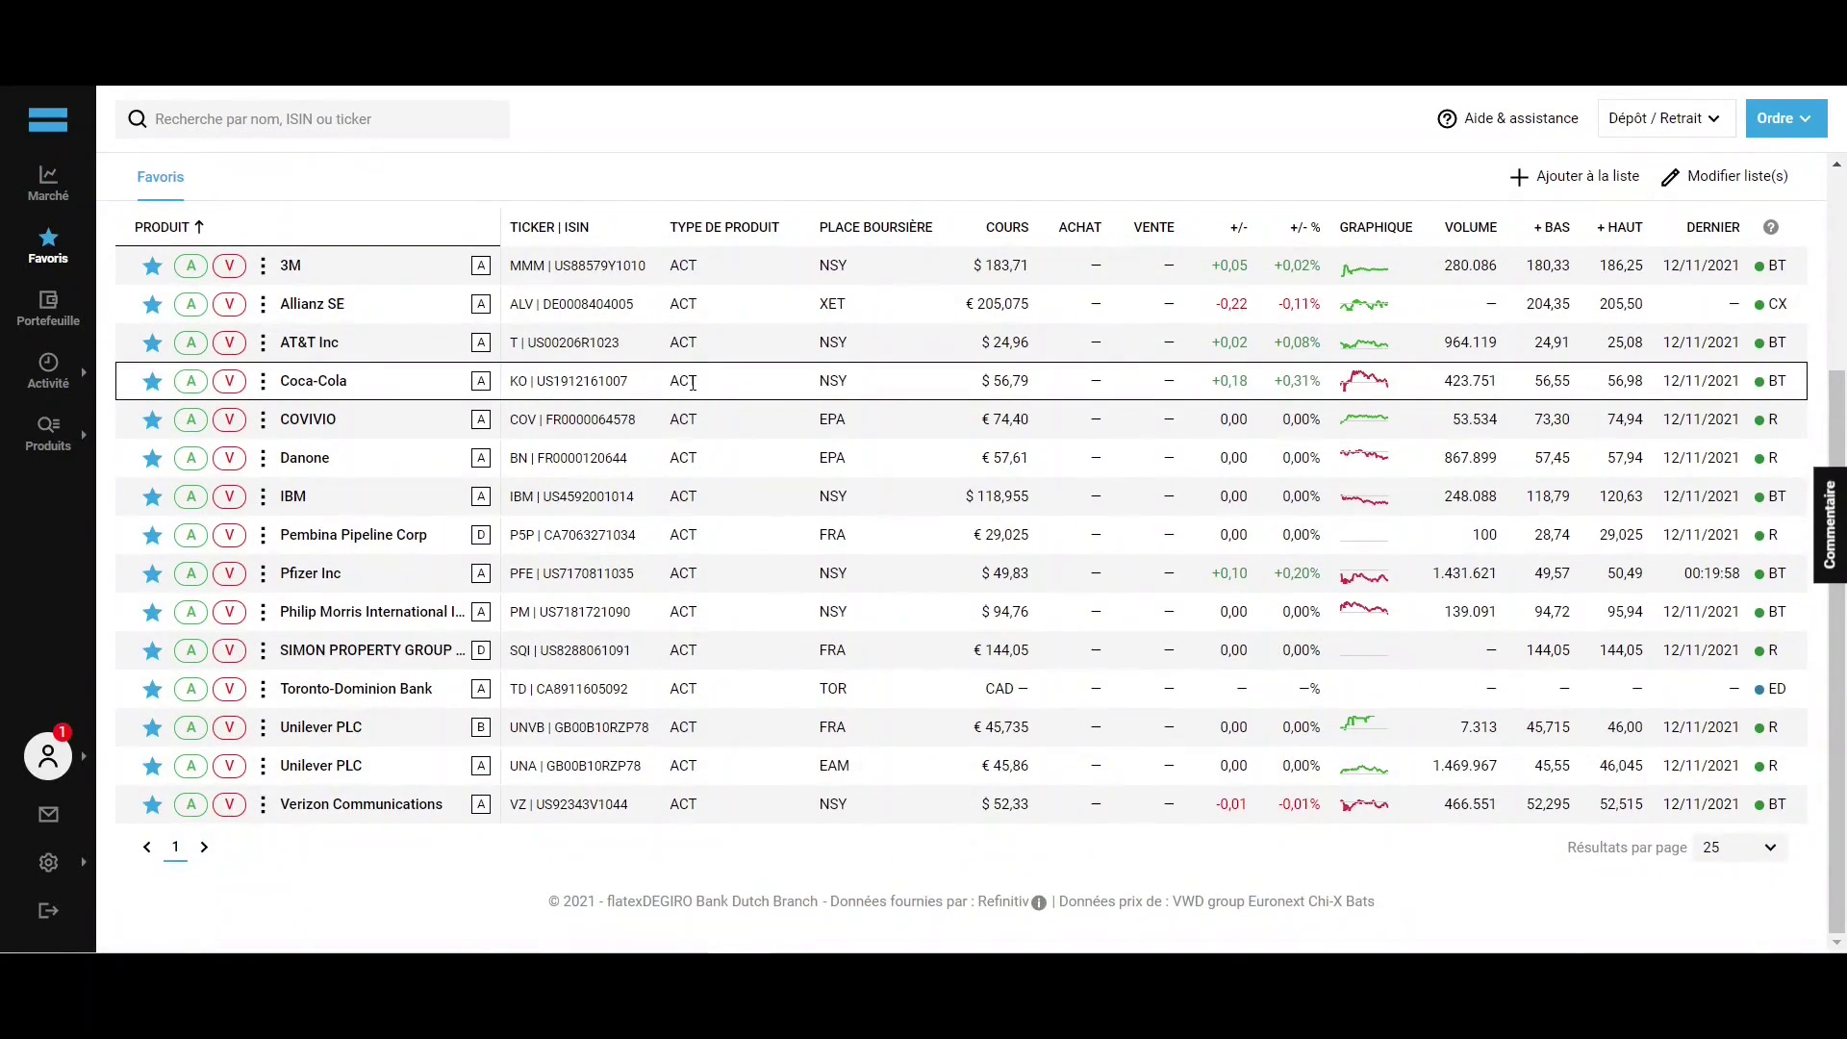
scroll(693, 383, "up", 3)
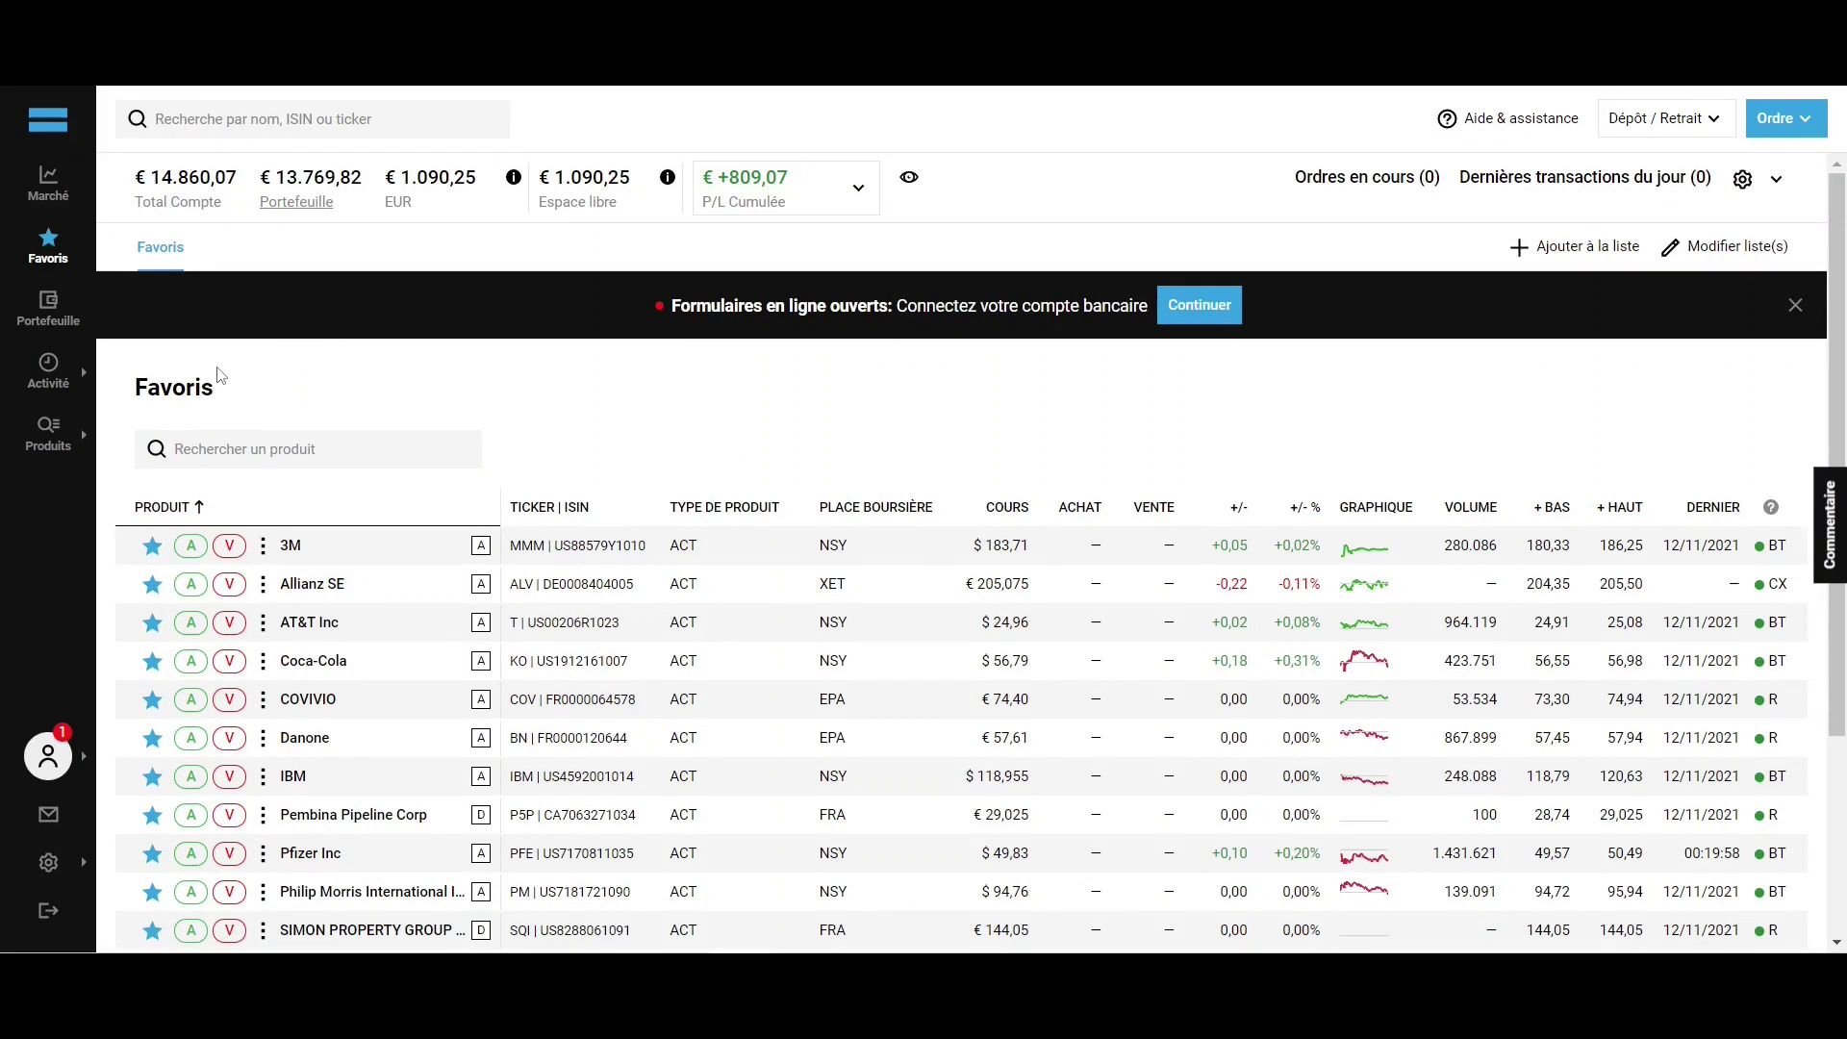
- List all French shares (Actions, France, Tous) in the product catalogue
left_click(44, 441)
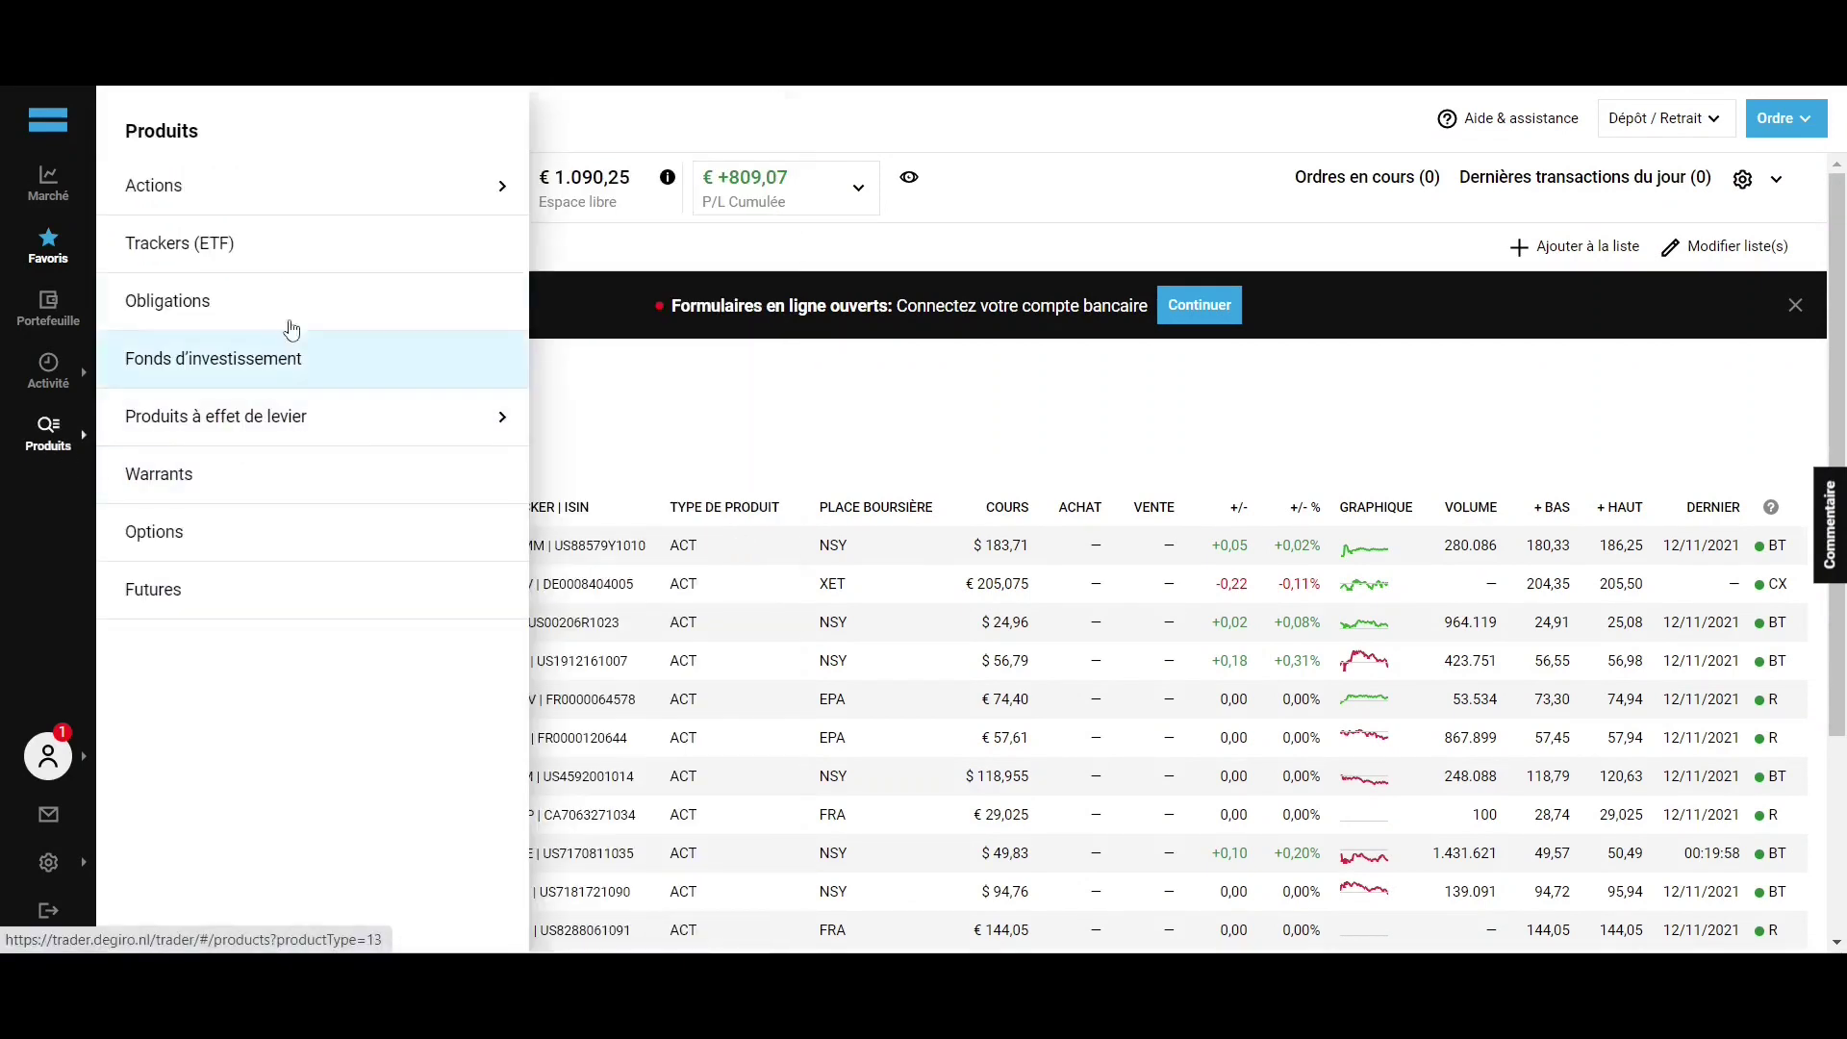
mouse_move(332, 189)
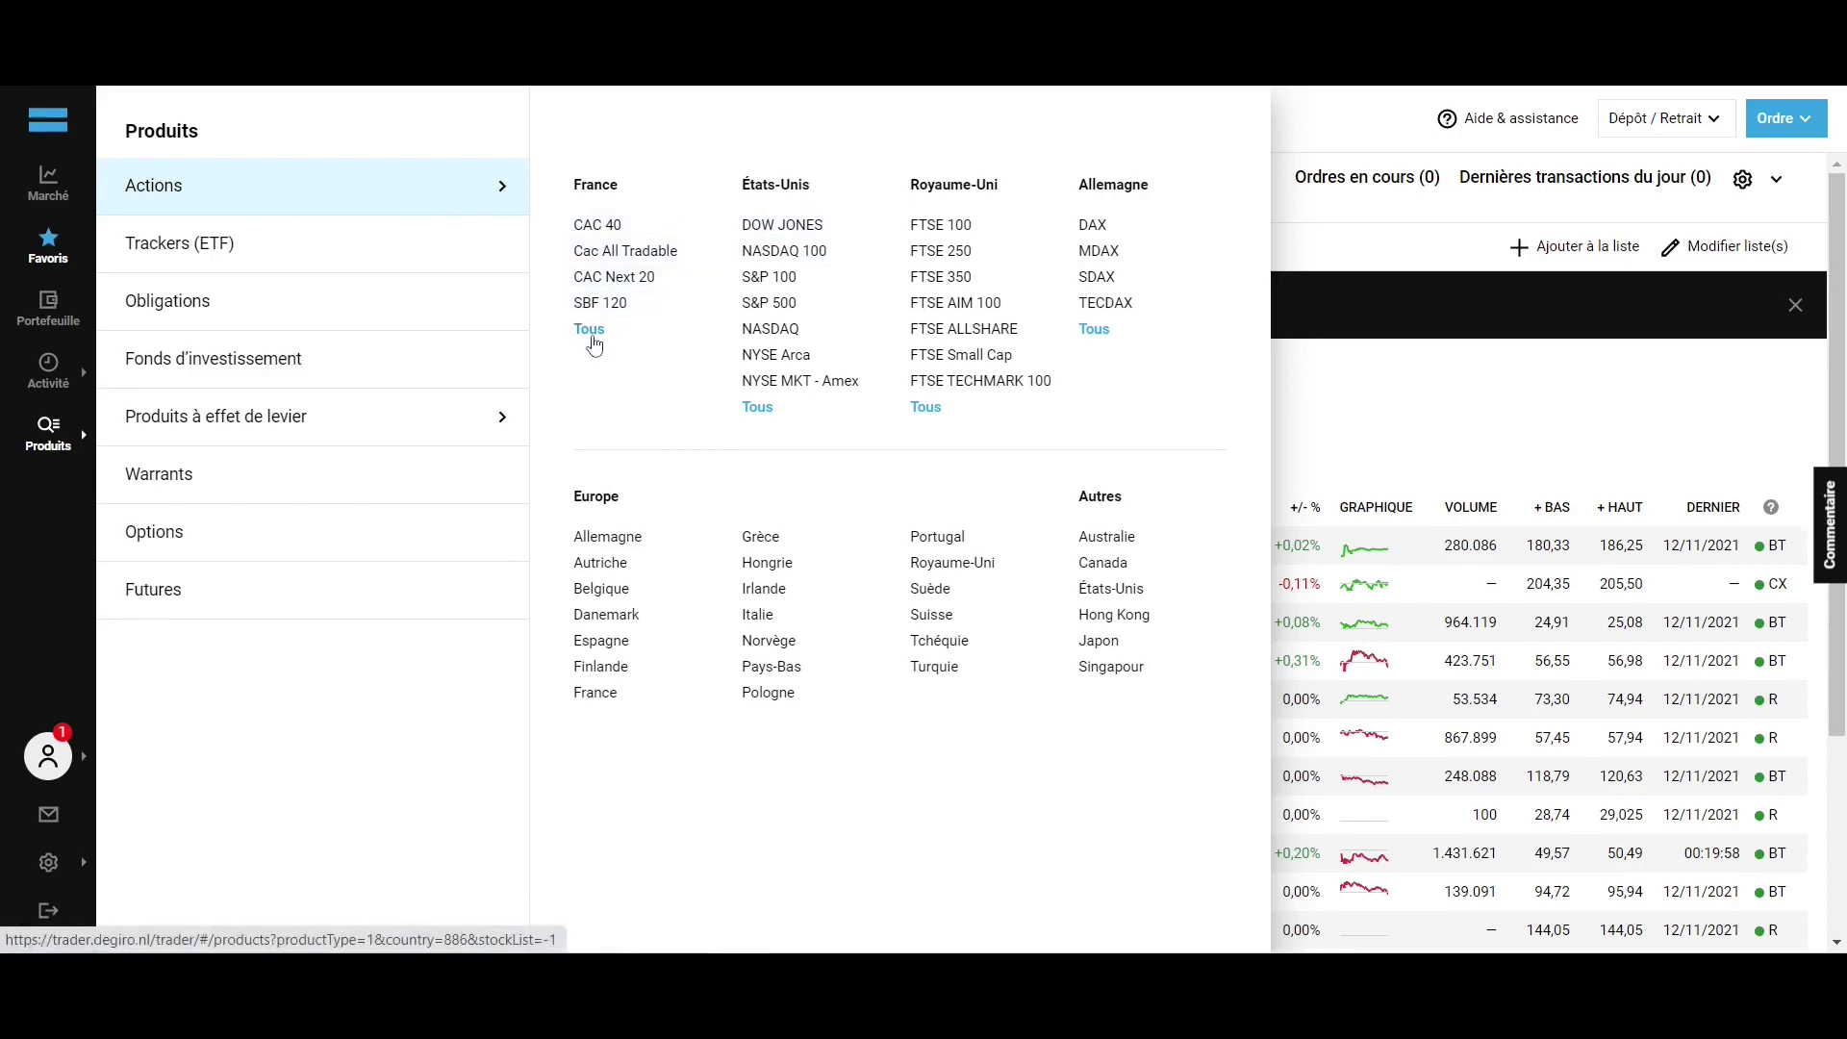
left_click(590, 330)
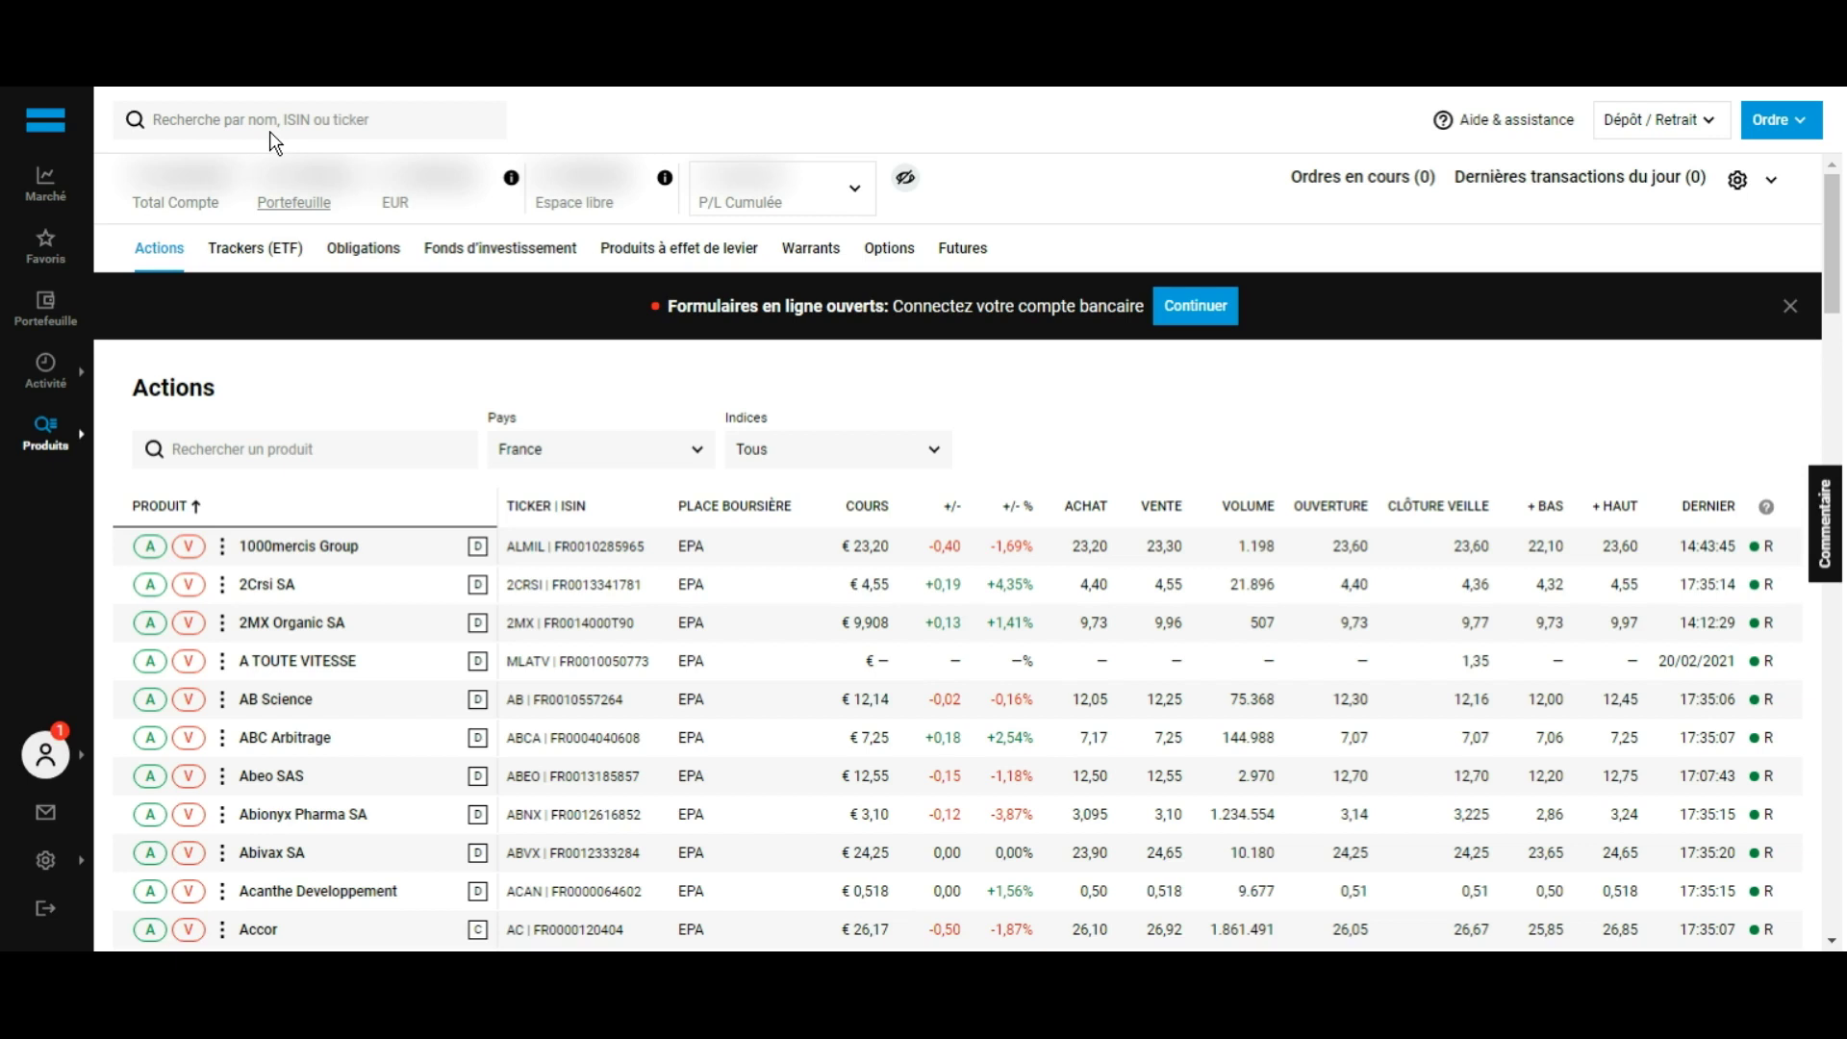
- Search for "Grenobloise d'Electronique et d'Automatismes" and open the share's product page
left_click(354, 135)
type("Grenobloise ")
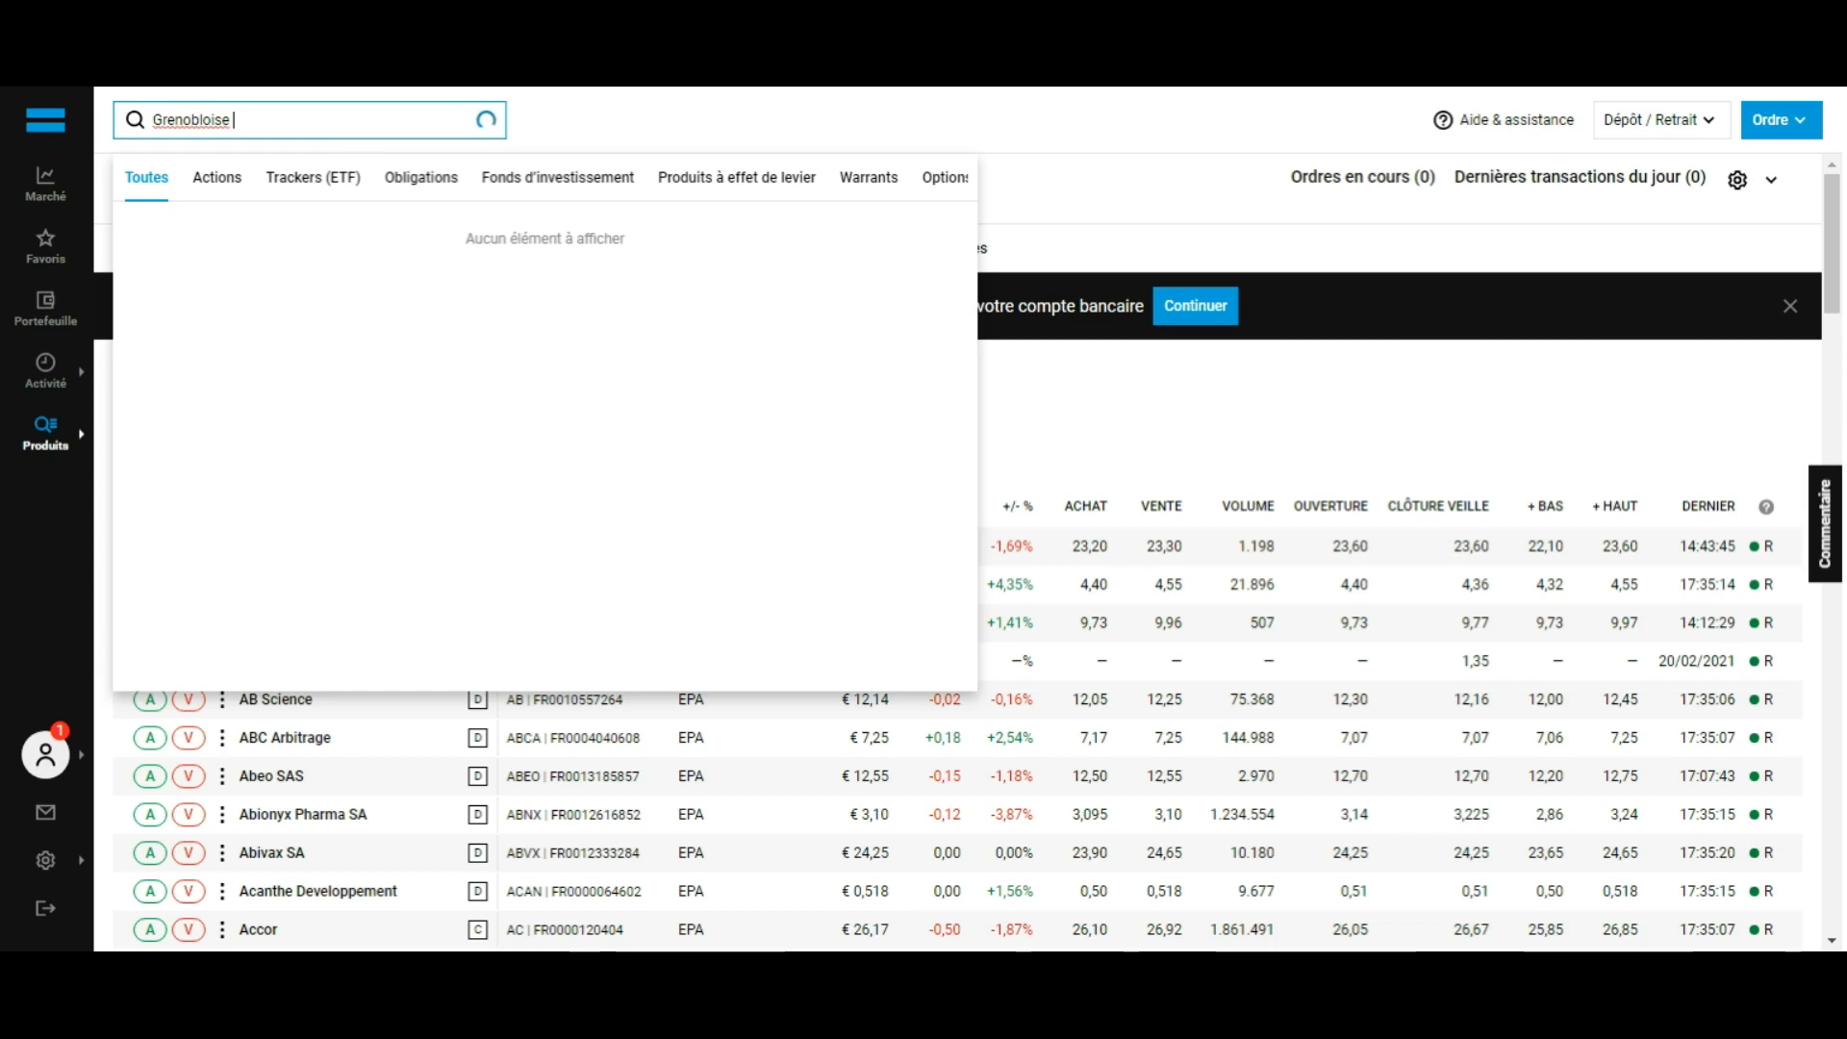
type("d'Electronique et d'Automatismes")
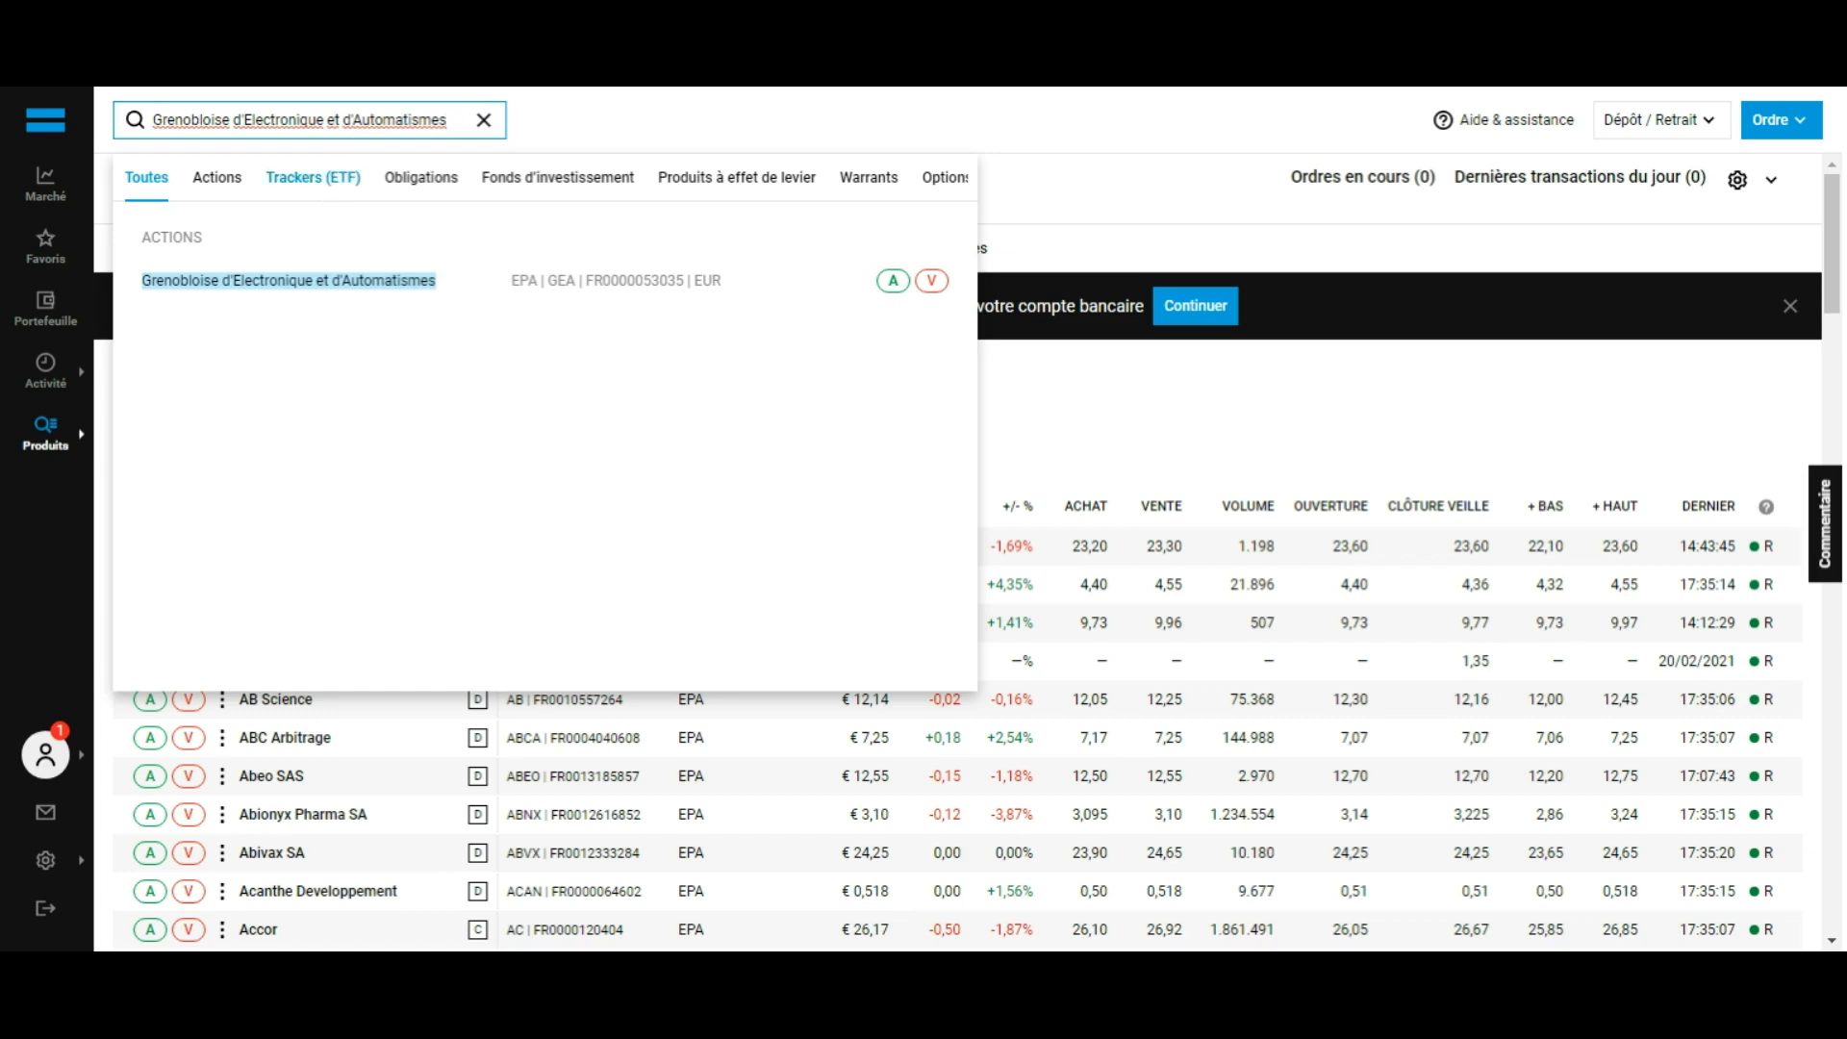
left_click(303, 292)
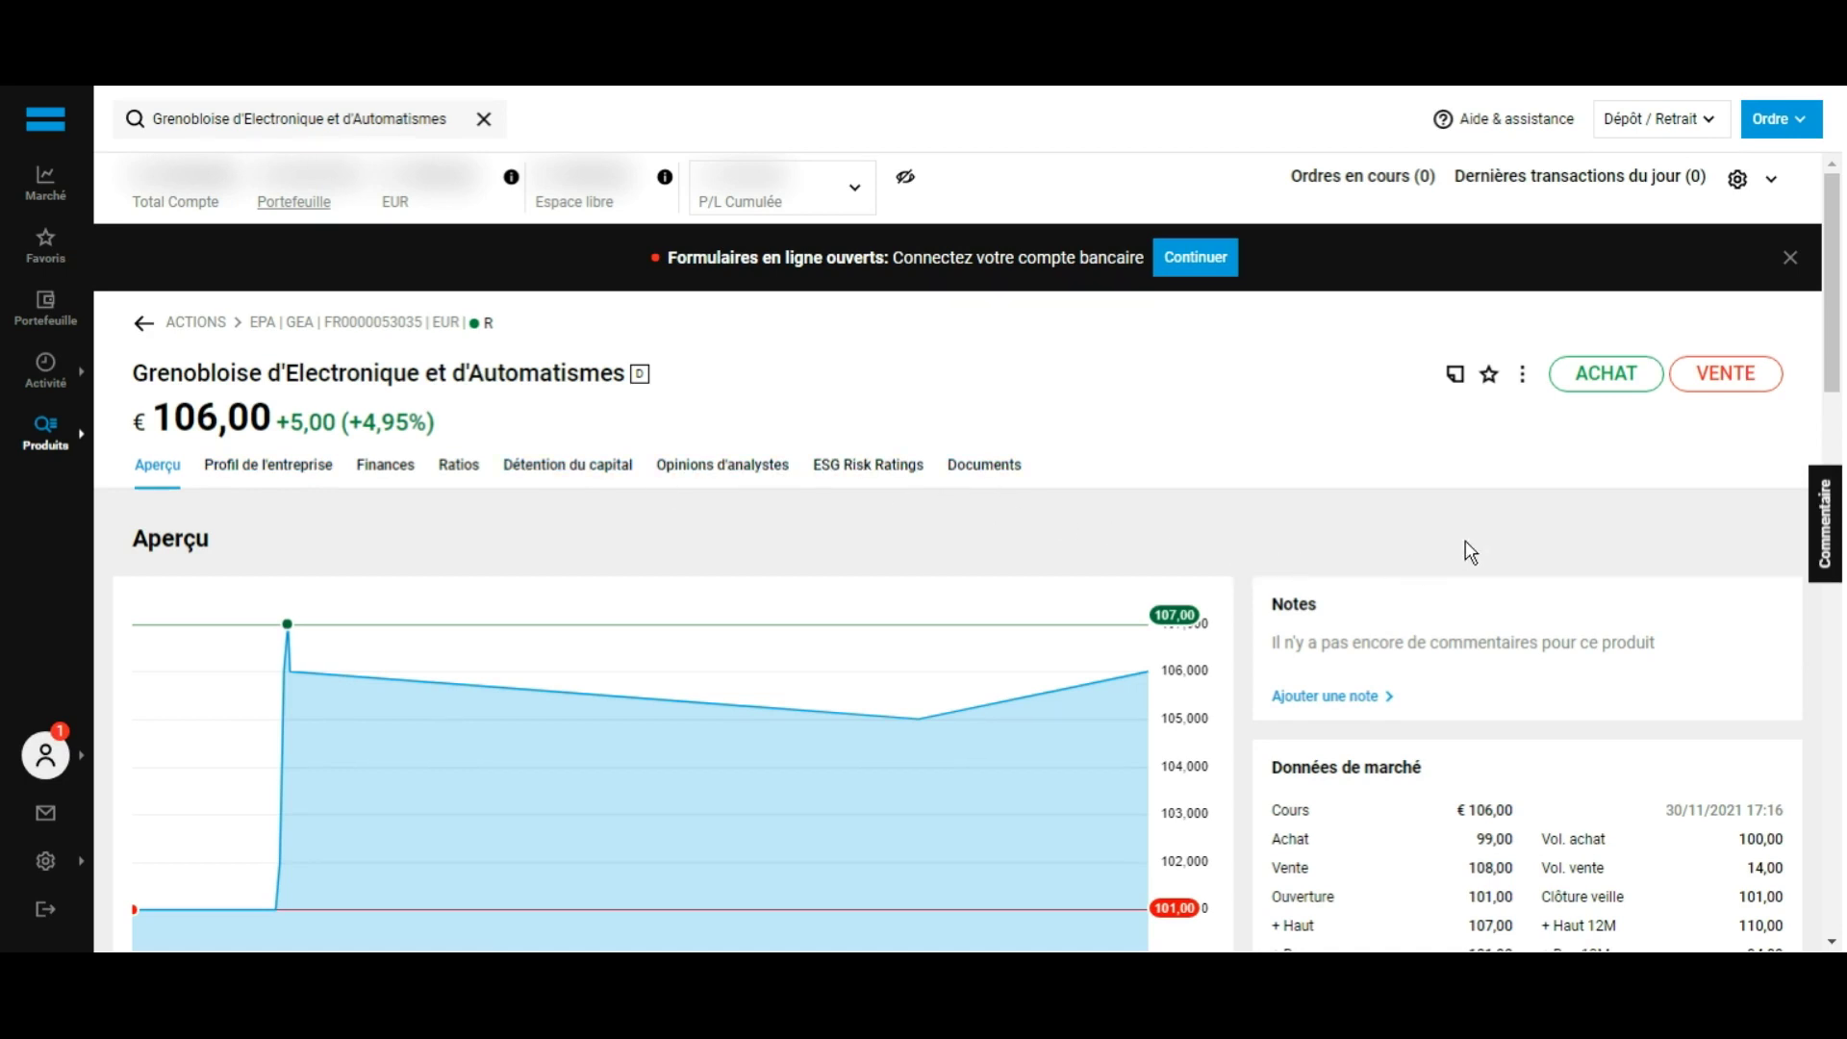
- Prepare a buy order for Grenobloise d'Electronique et d'Automatismes with order type Au marché and quantity 5
left_click(1615, 394)
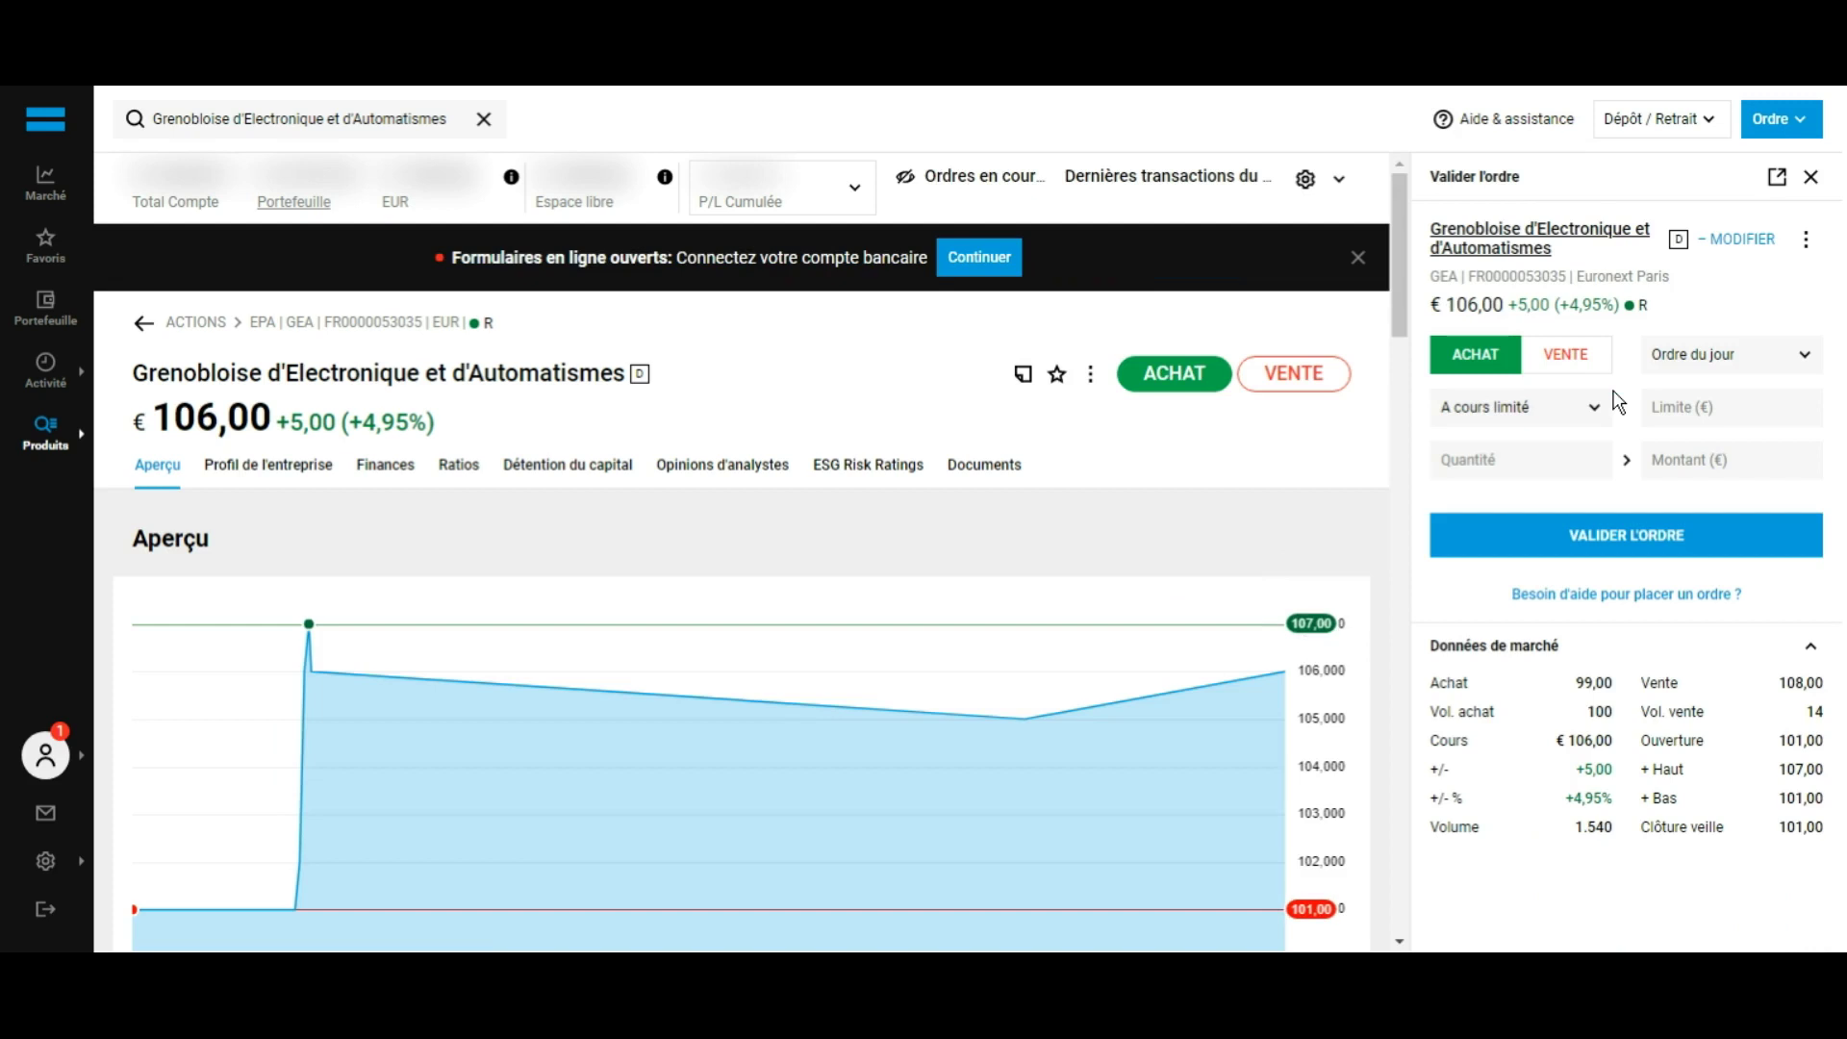
left_click(1538, 414)
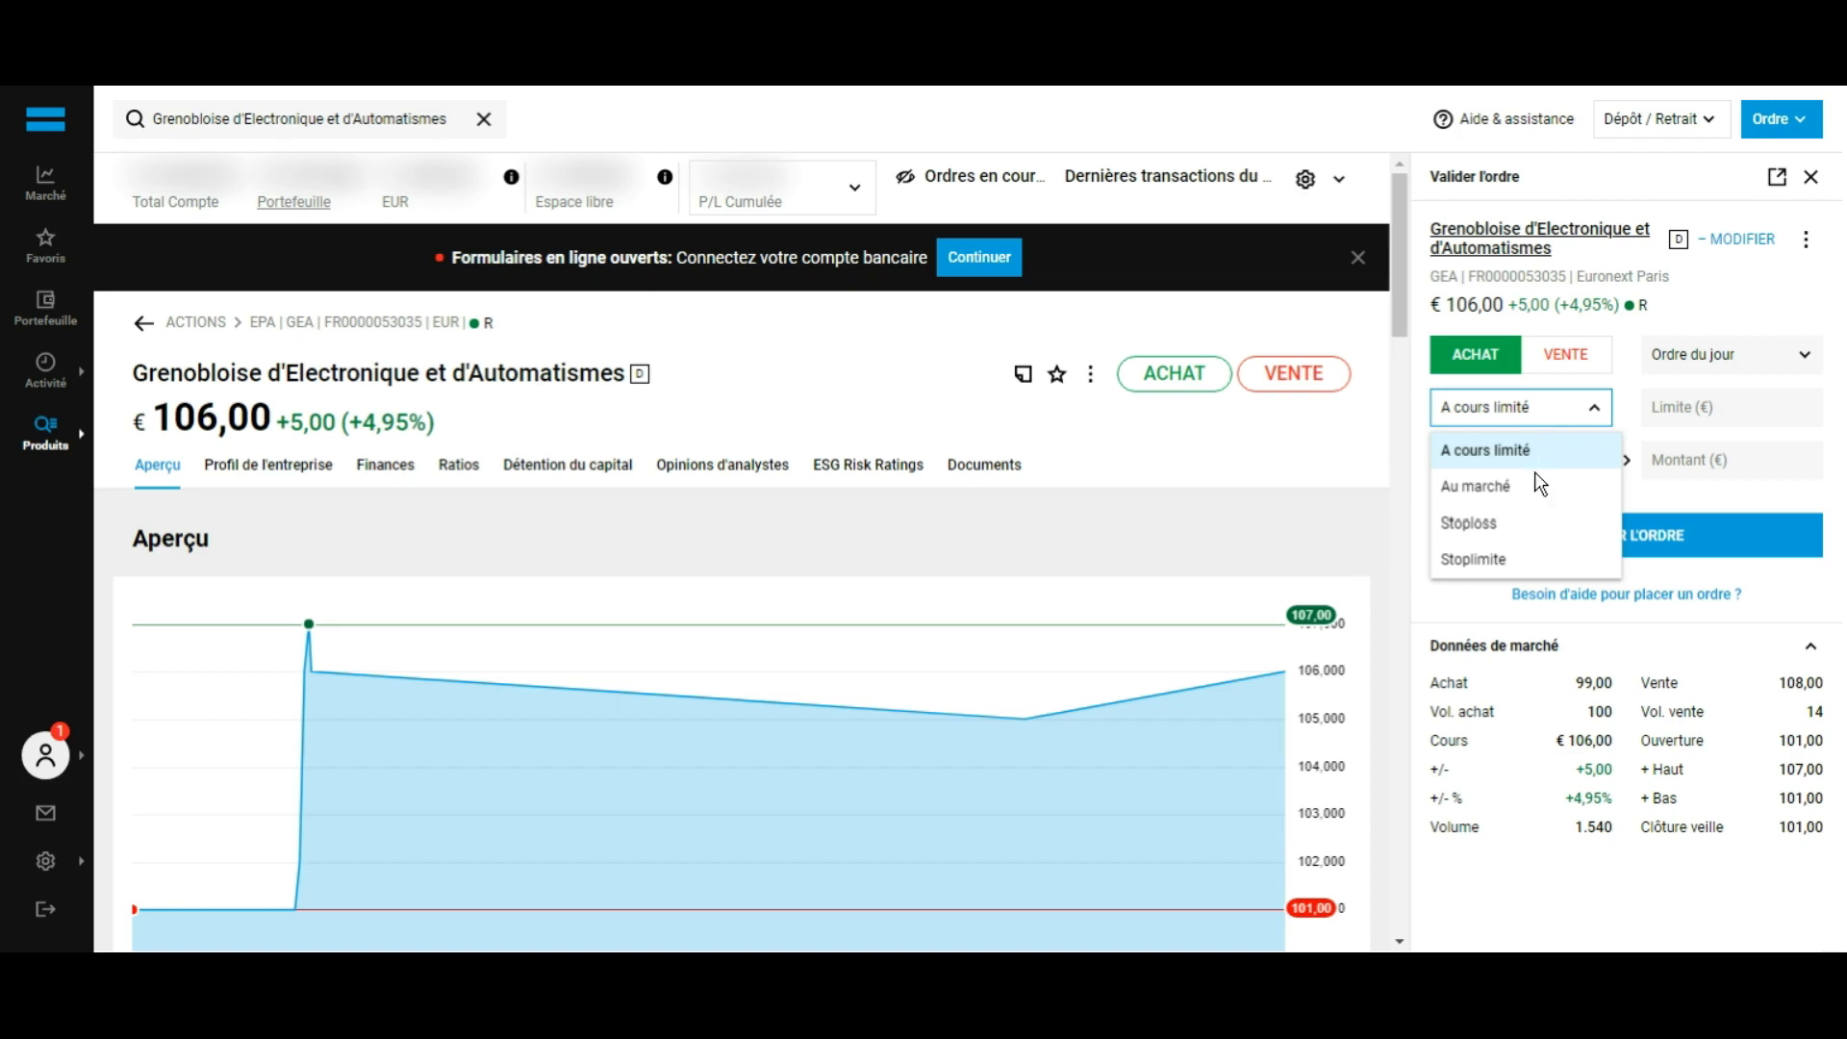
left_click(1543, 501)
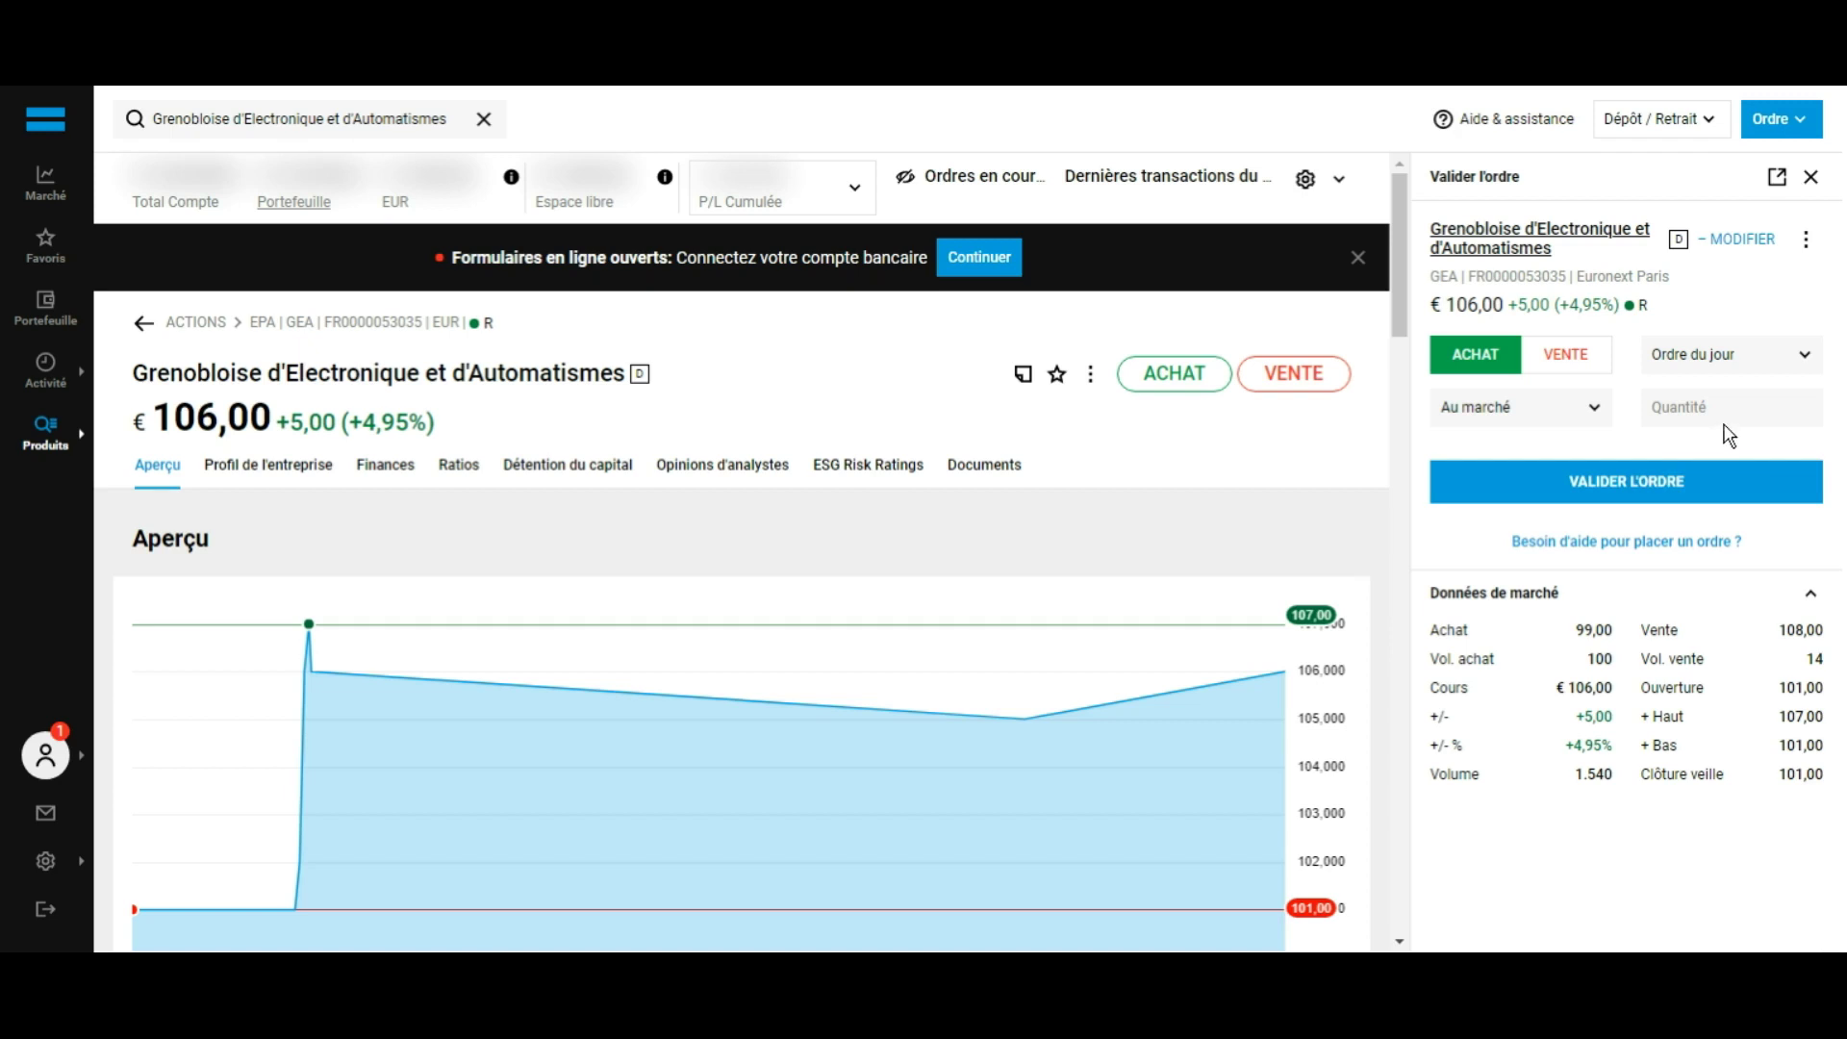
left_click(1756, 426)
type("5")
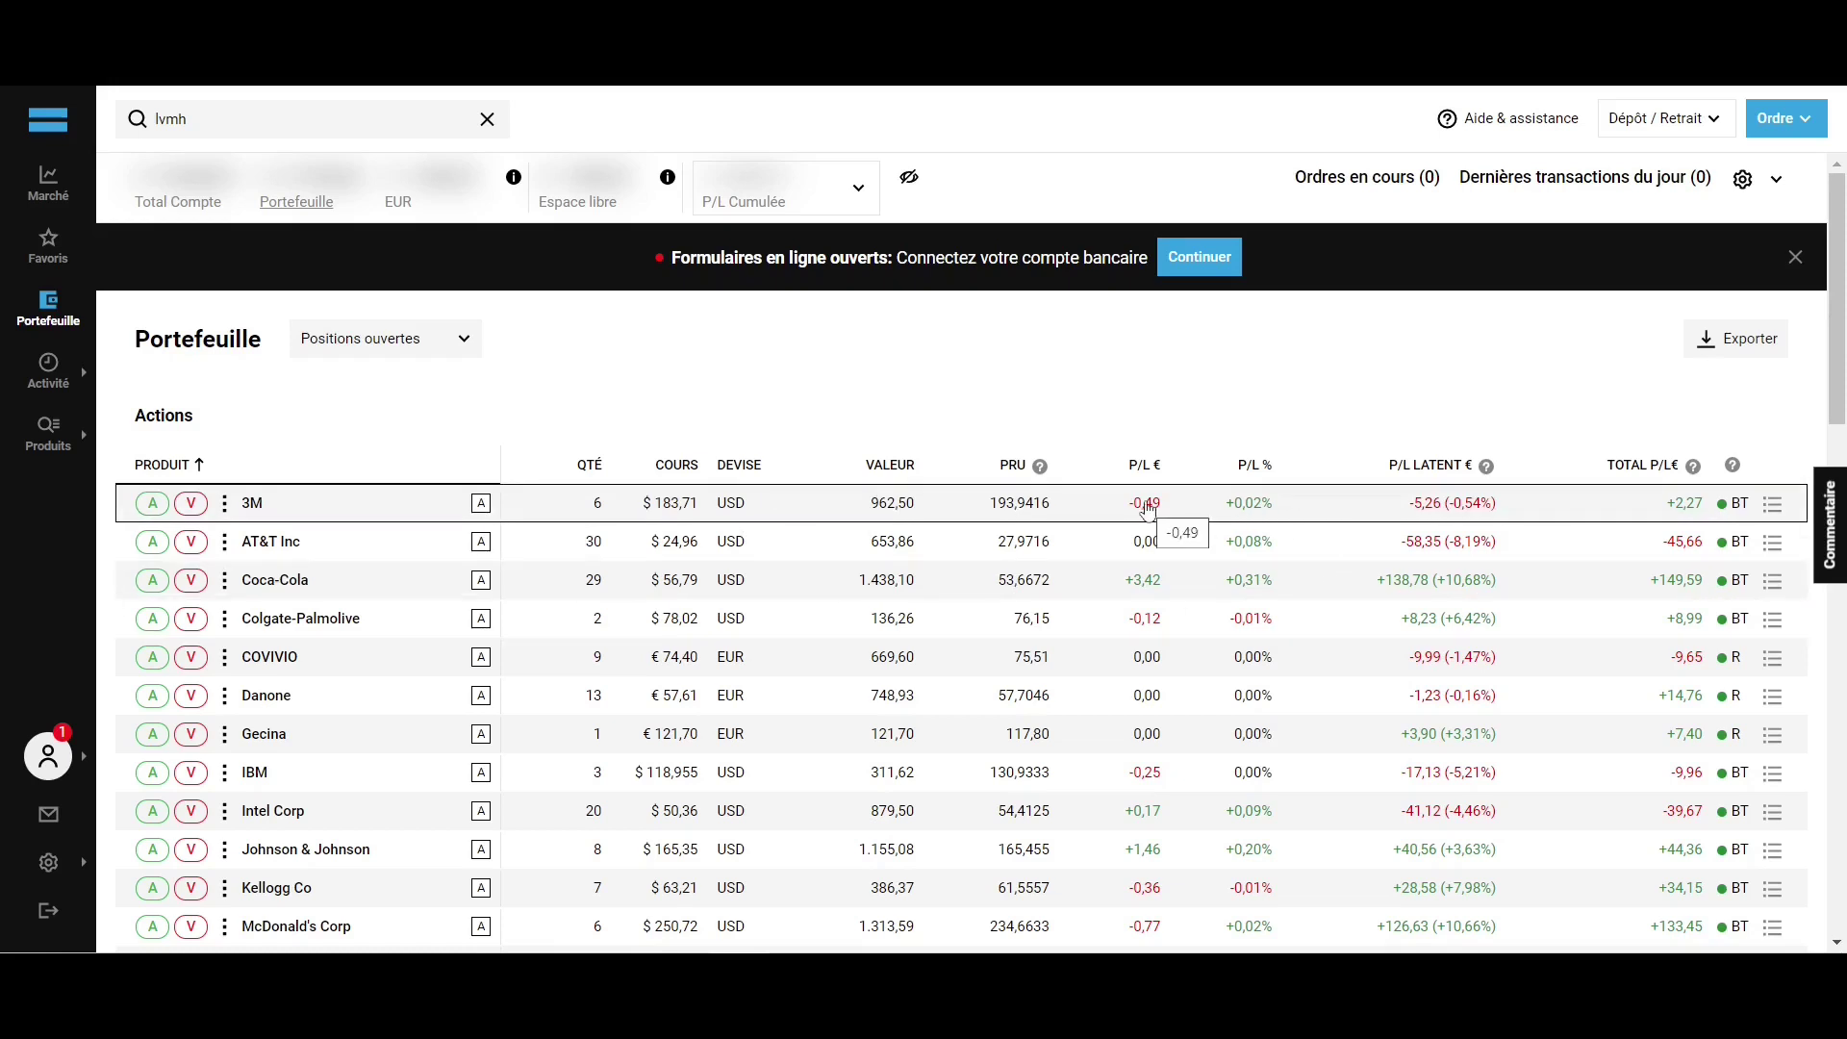
- Examine the portfolio's open positions, FM compensation and upcoming dividends
scroll(1251, 481, "down", 9)
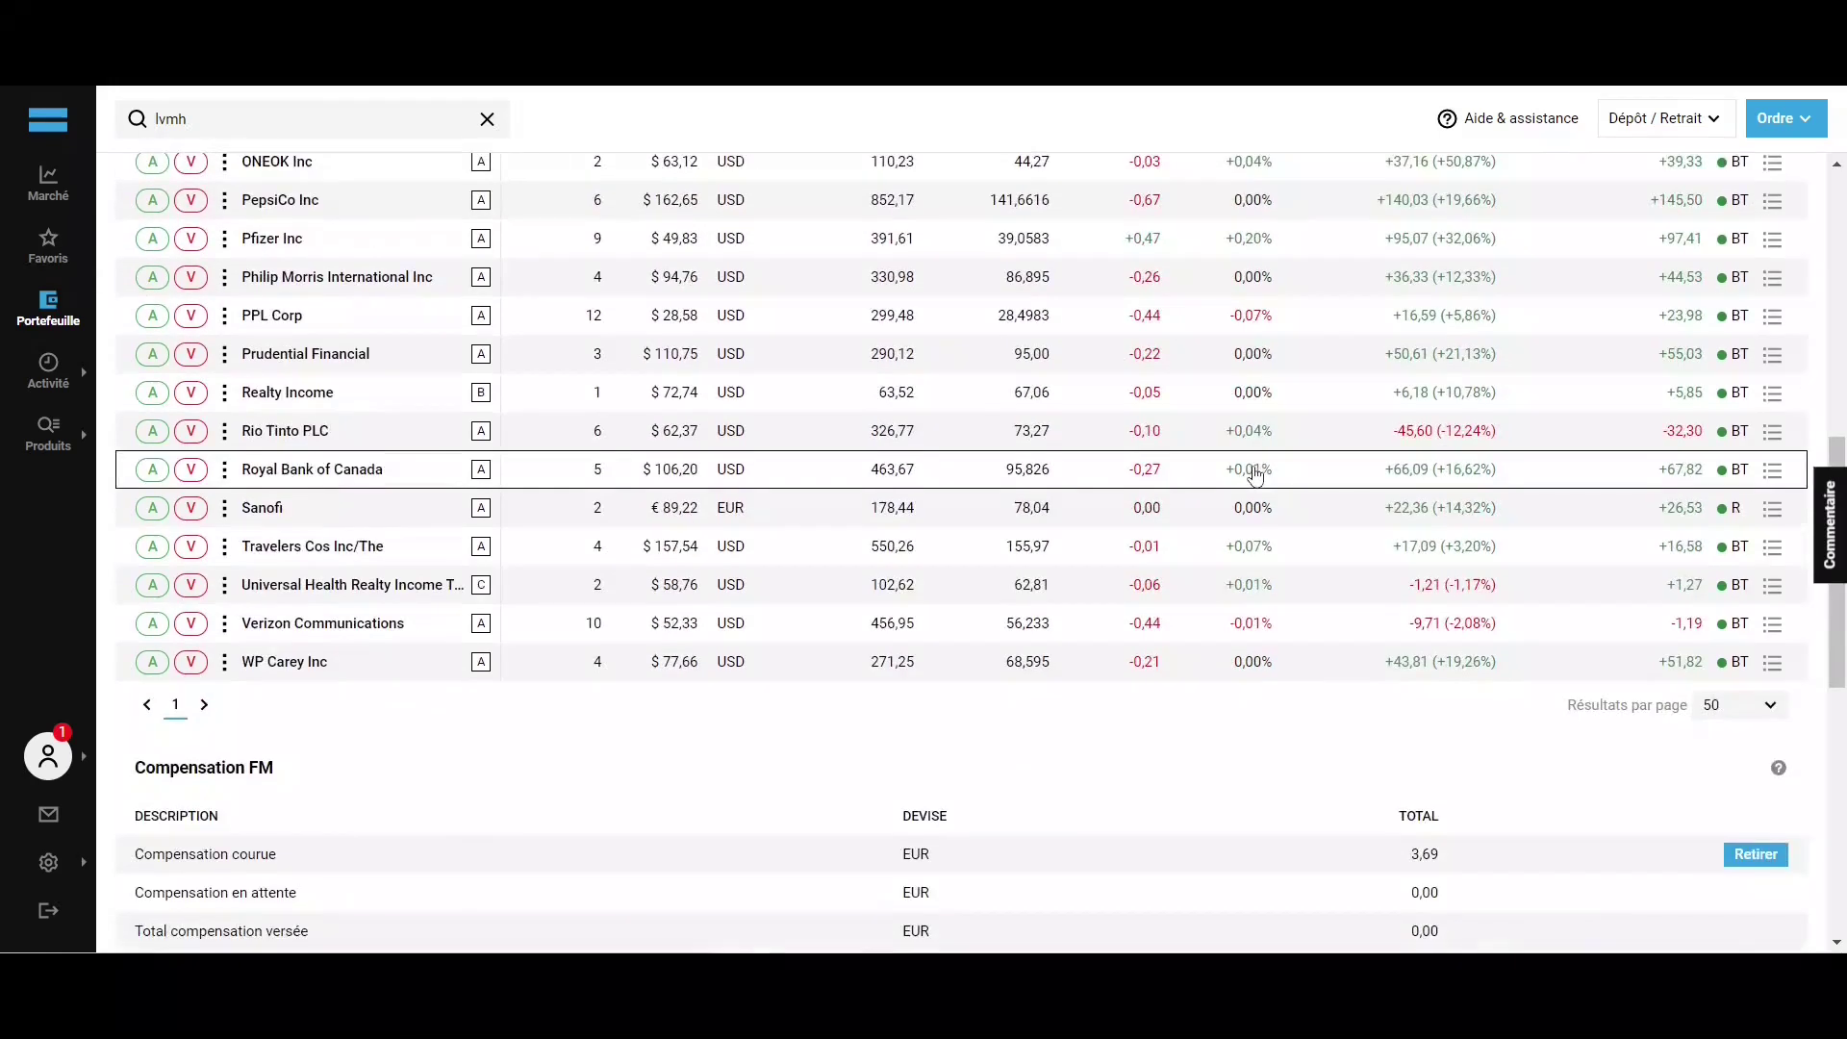
scroll(1255, 472, "down", 8)
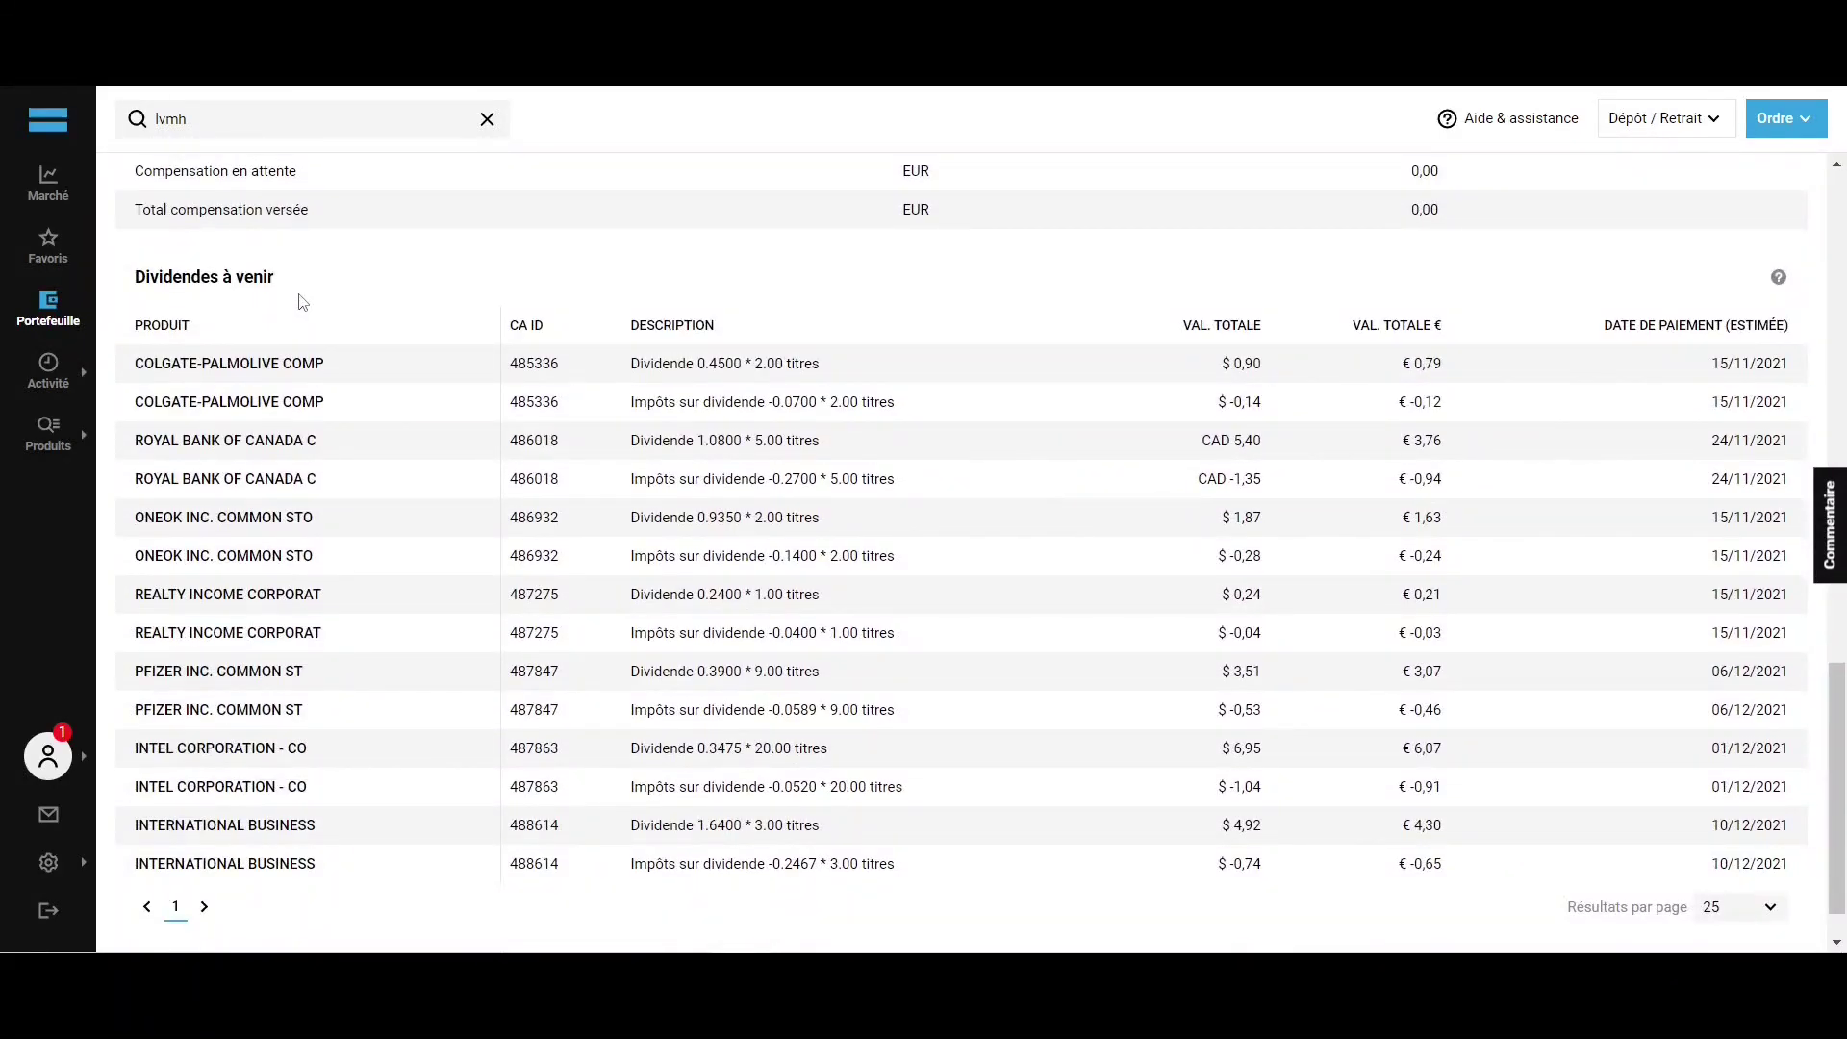
scroll(303, 302, "up", 20)
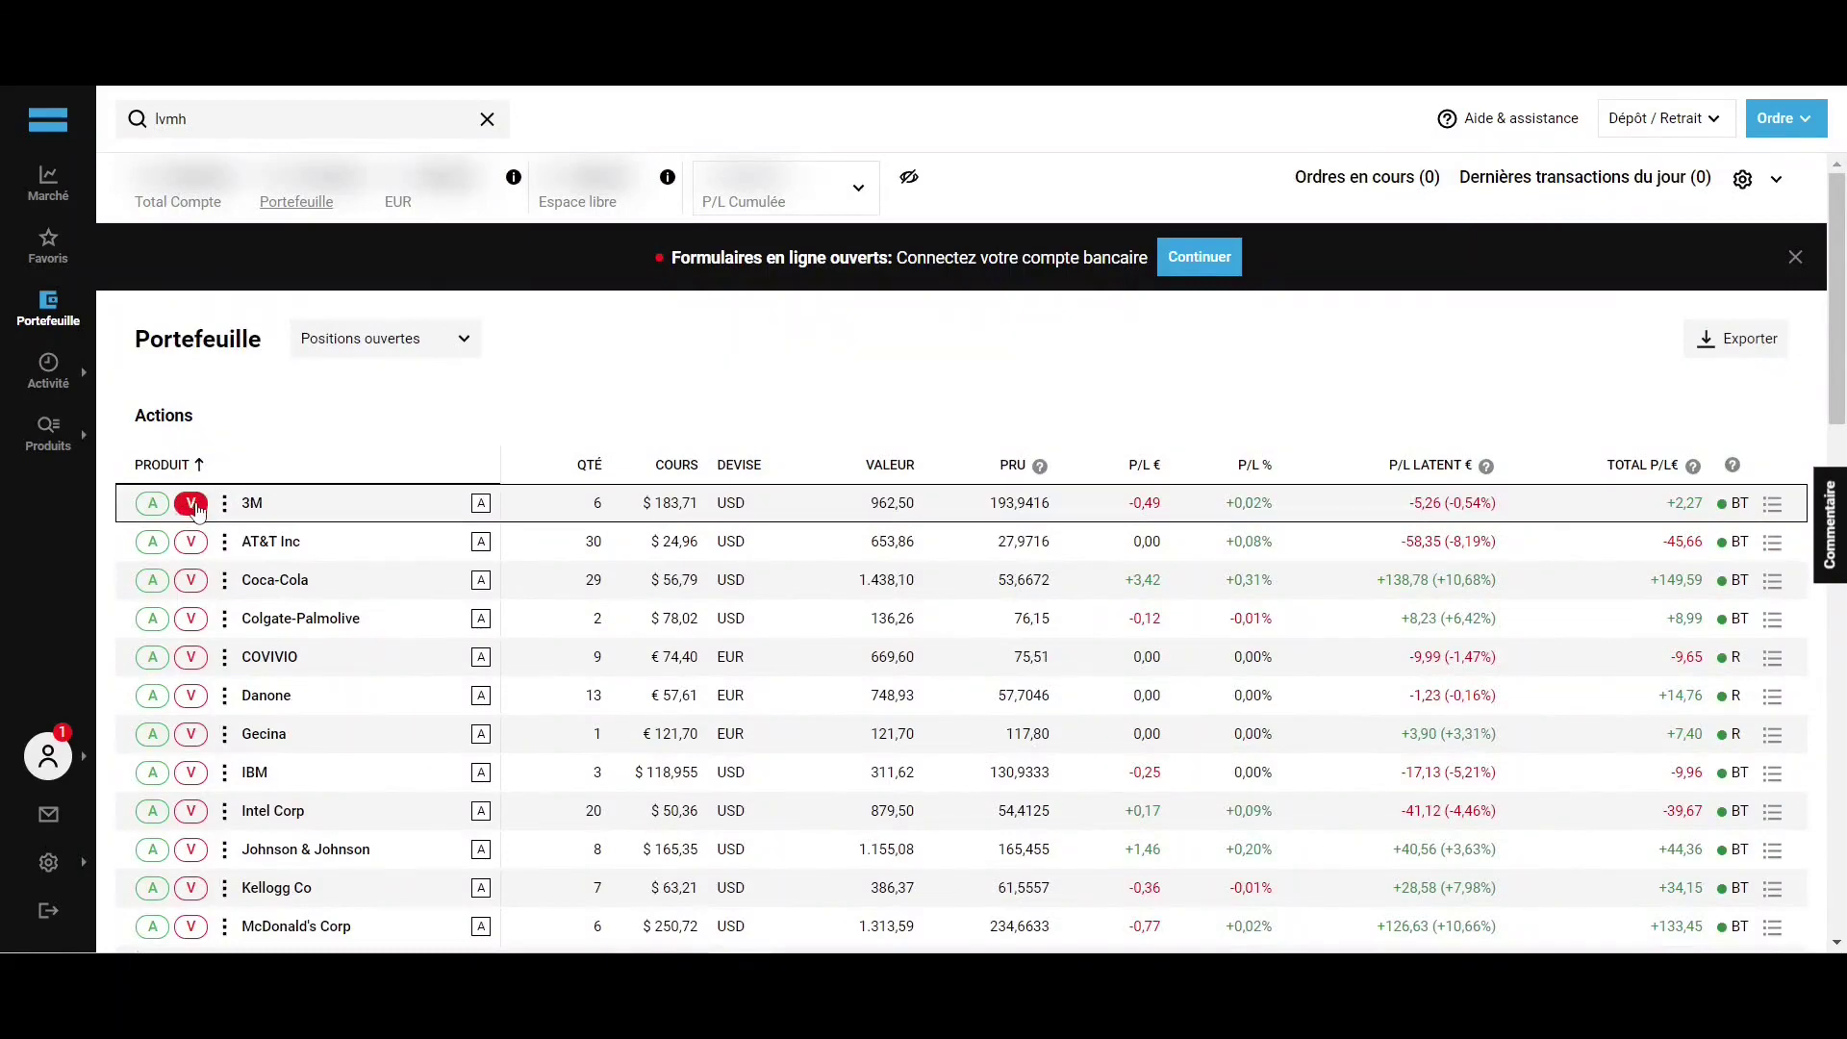
- Prepare a sell order for the 3M position with order type Au marché and quantity 1
left_click(192, 505)
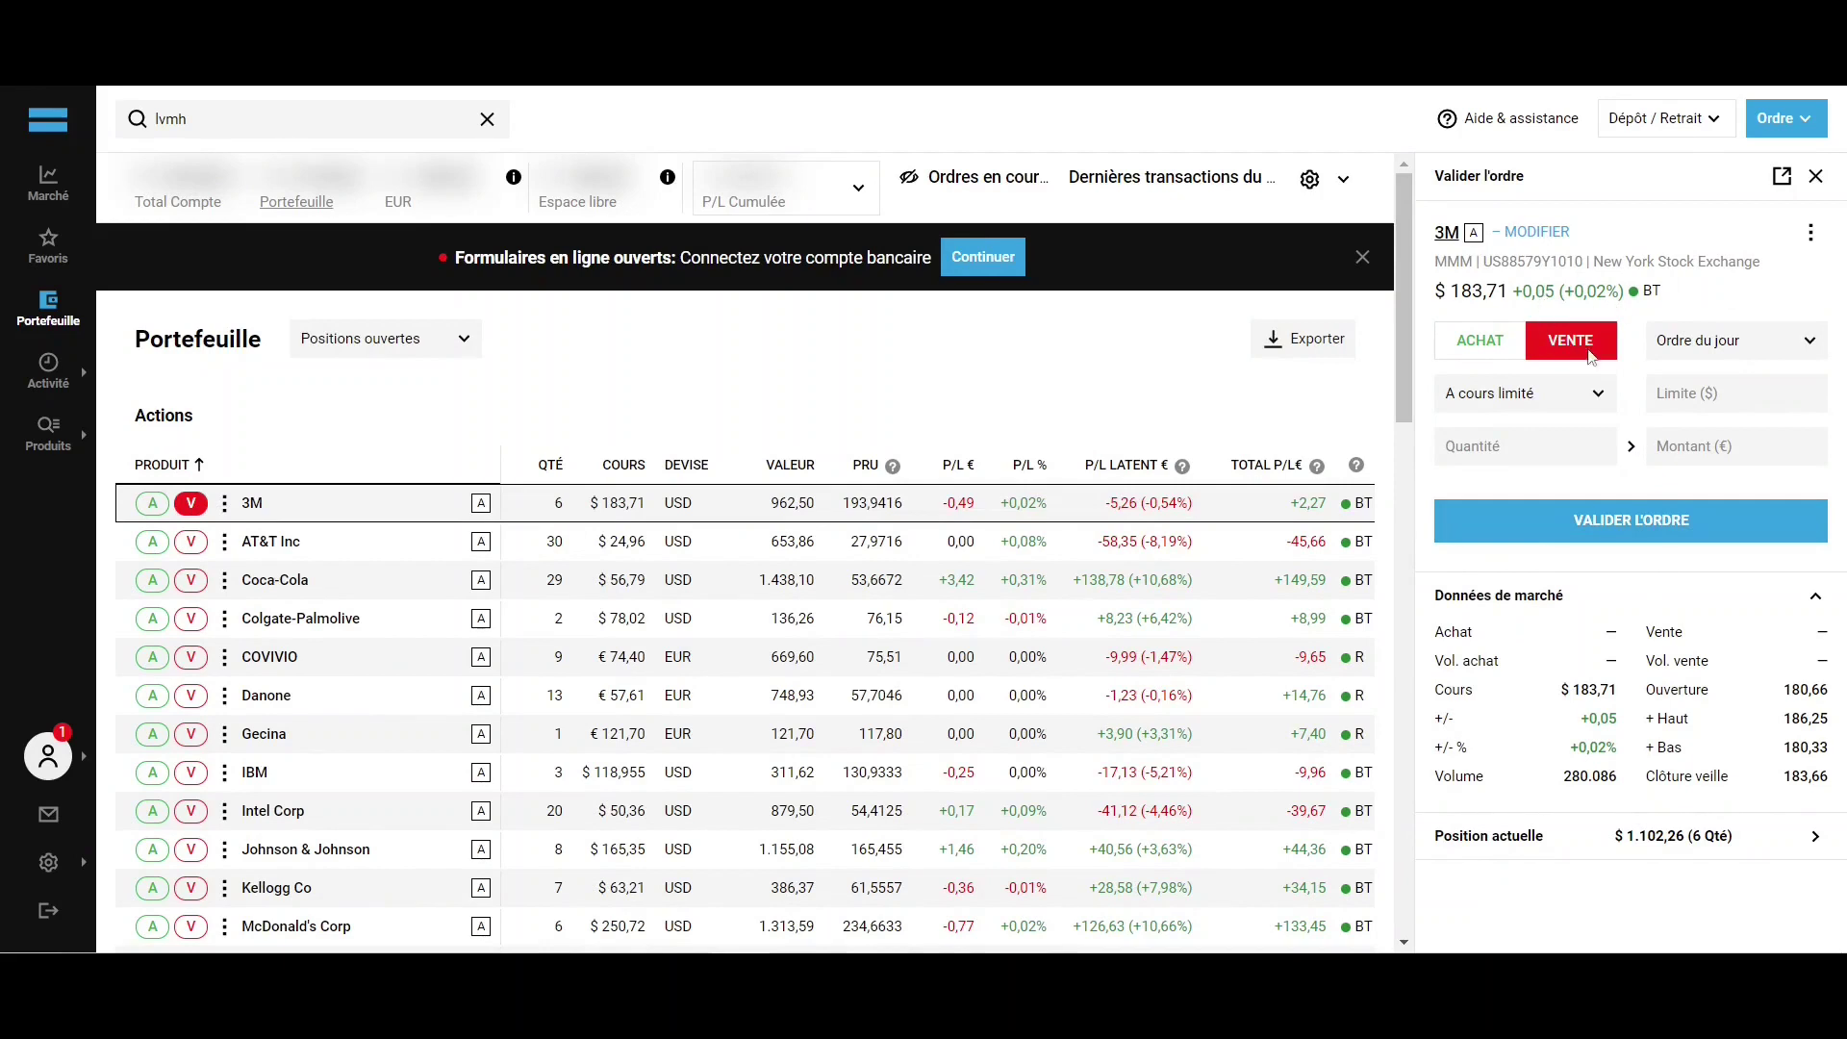
left_click(1574, 402)
left_click(1551, 473)
left_click(1551, 477)
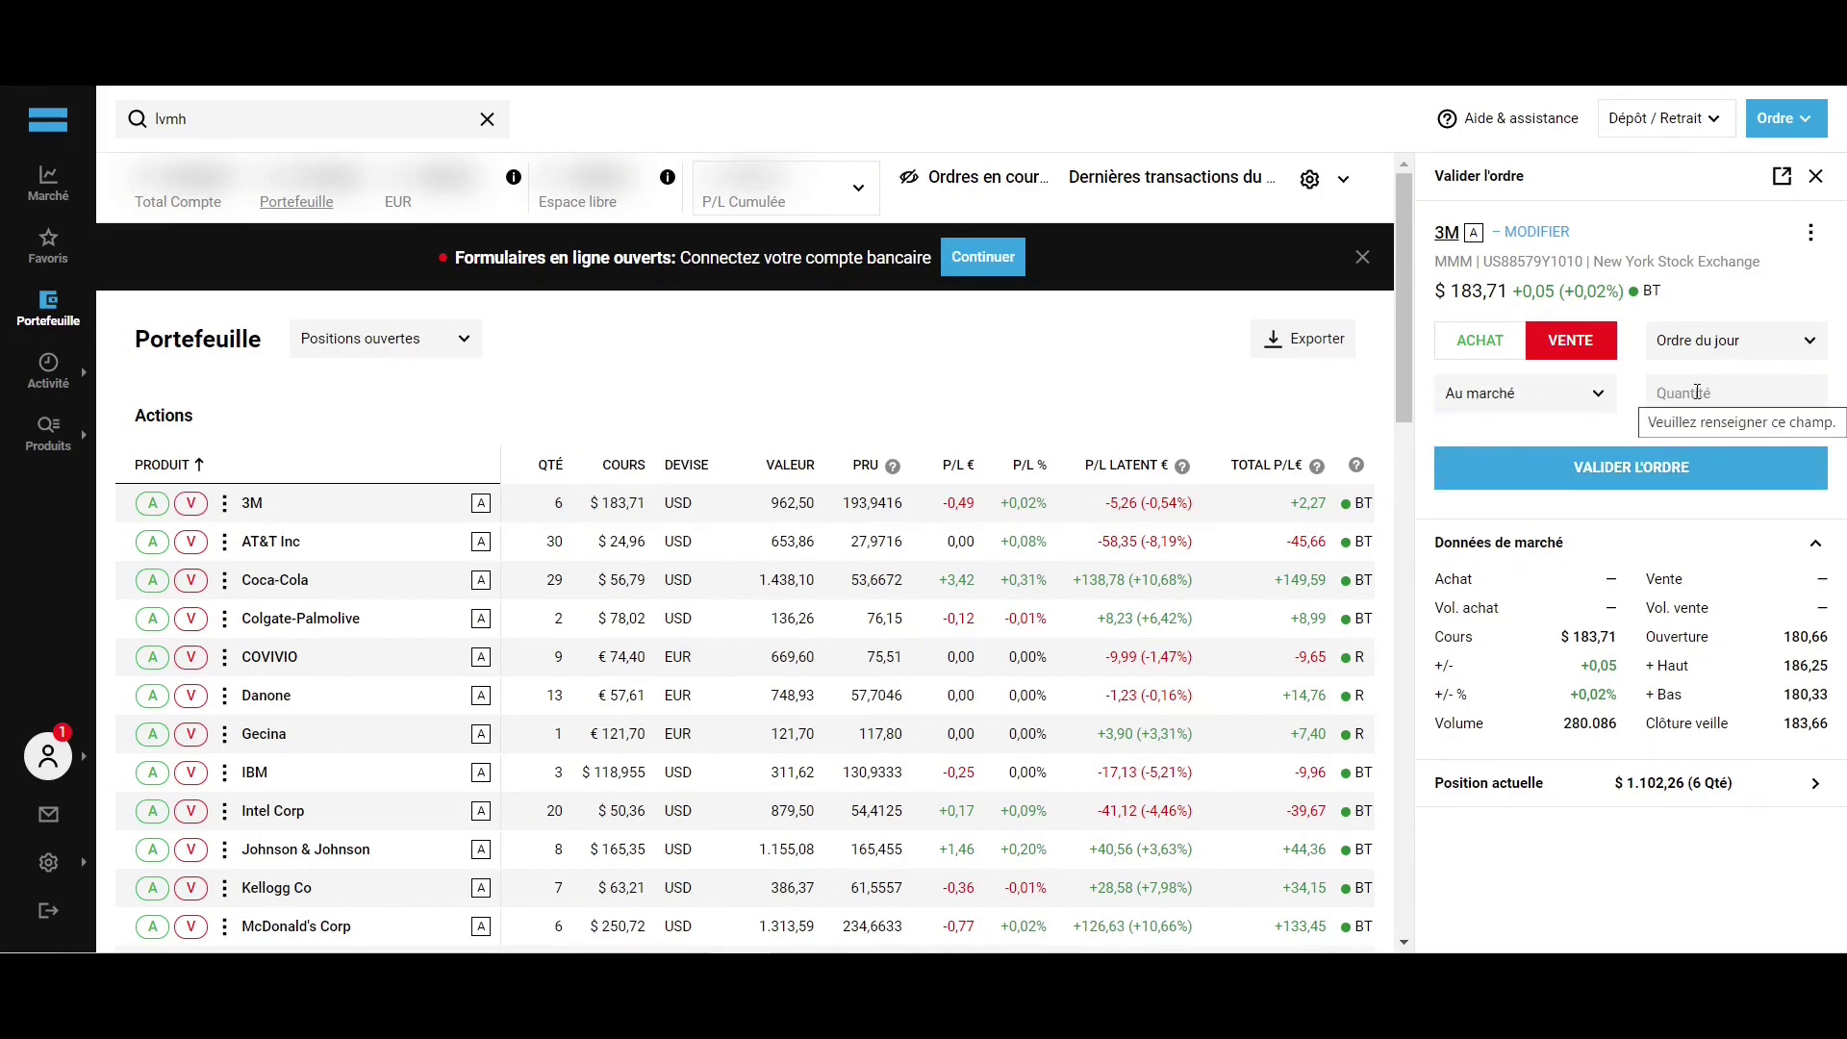
left_click(1697, 392)
type("1")
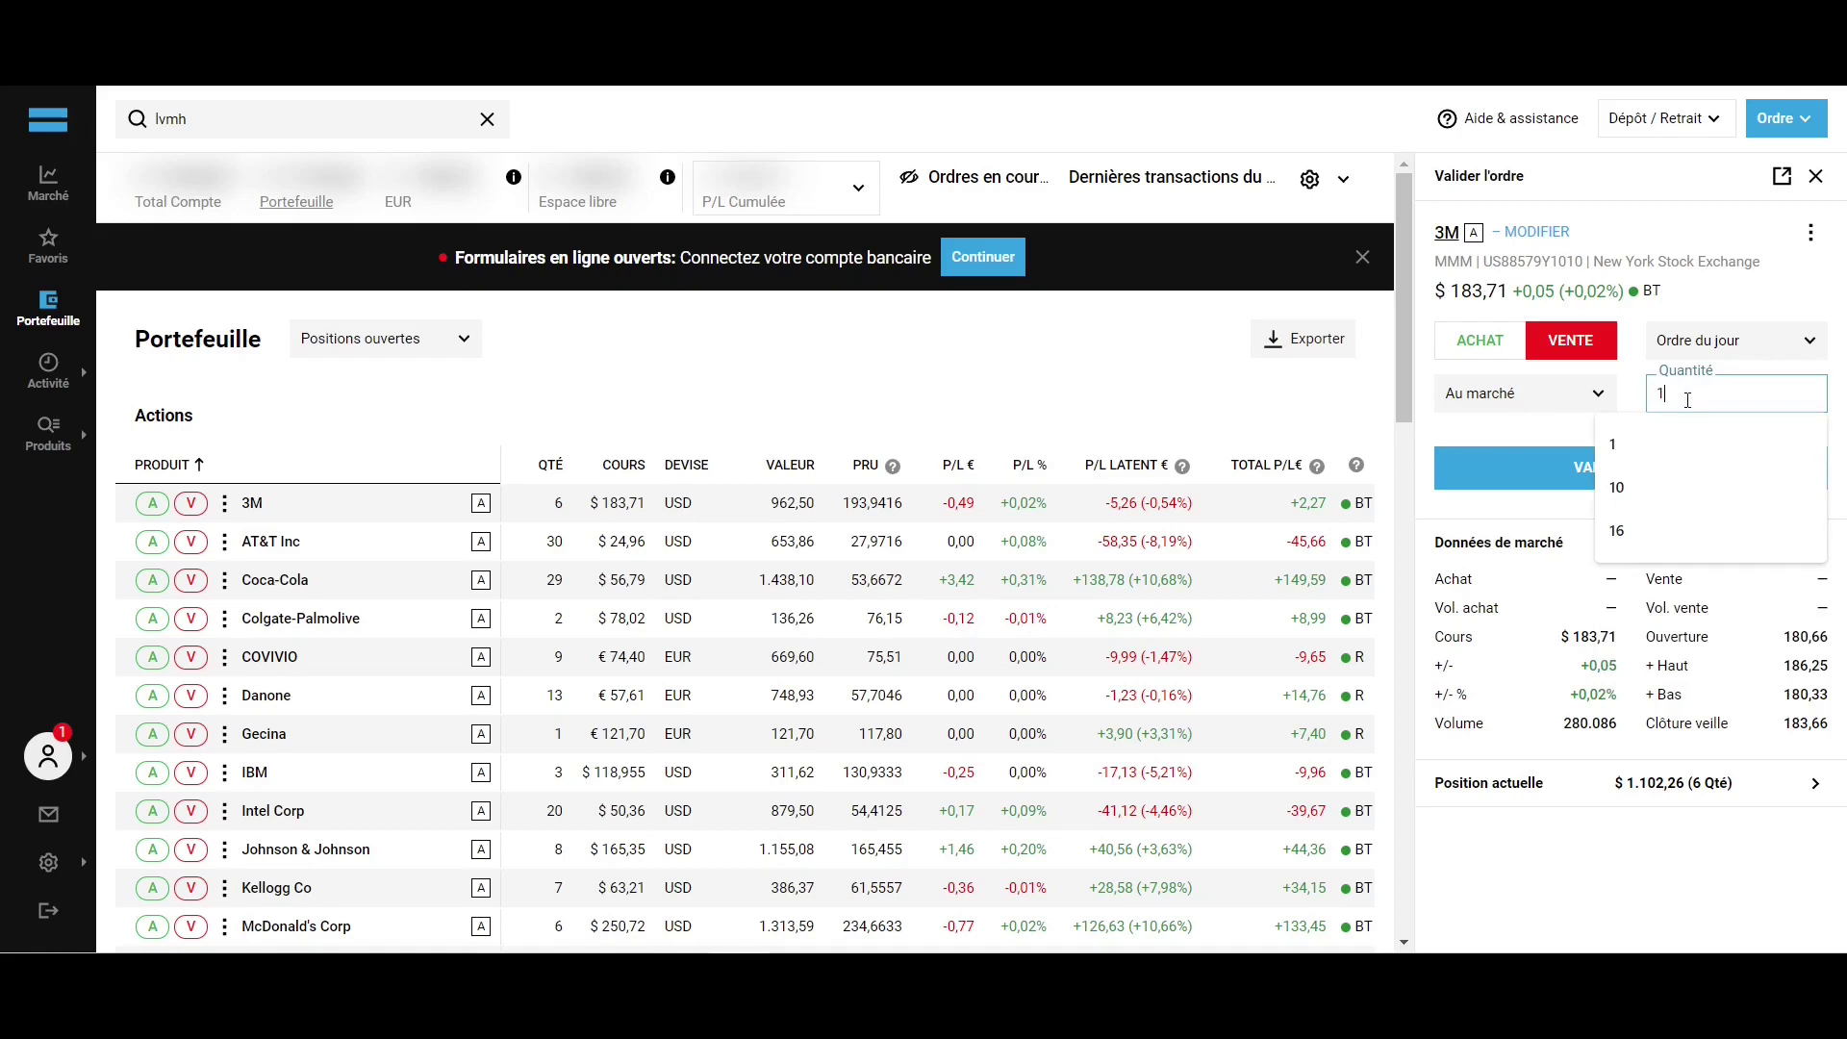
left_click(1613, 424)
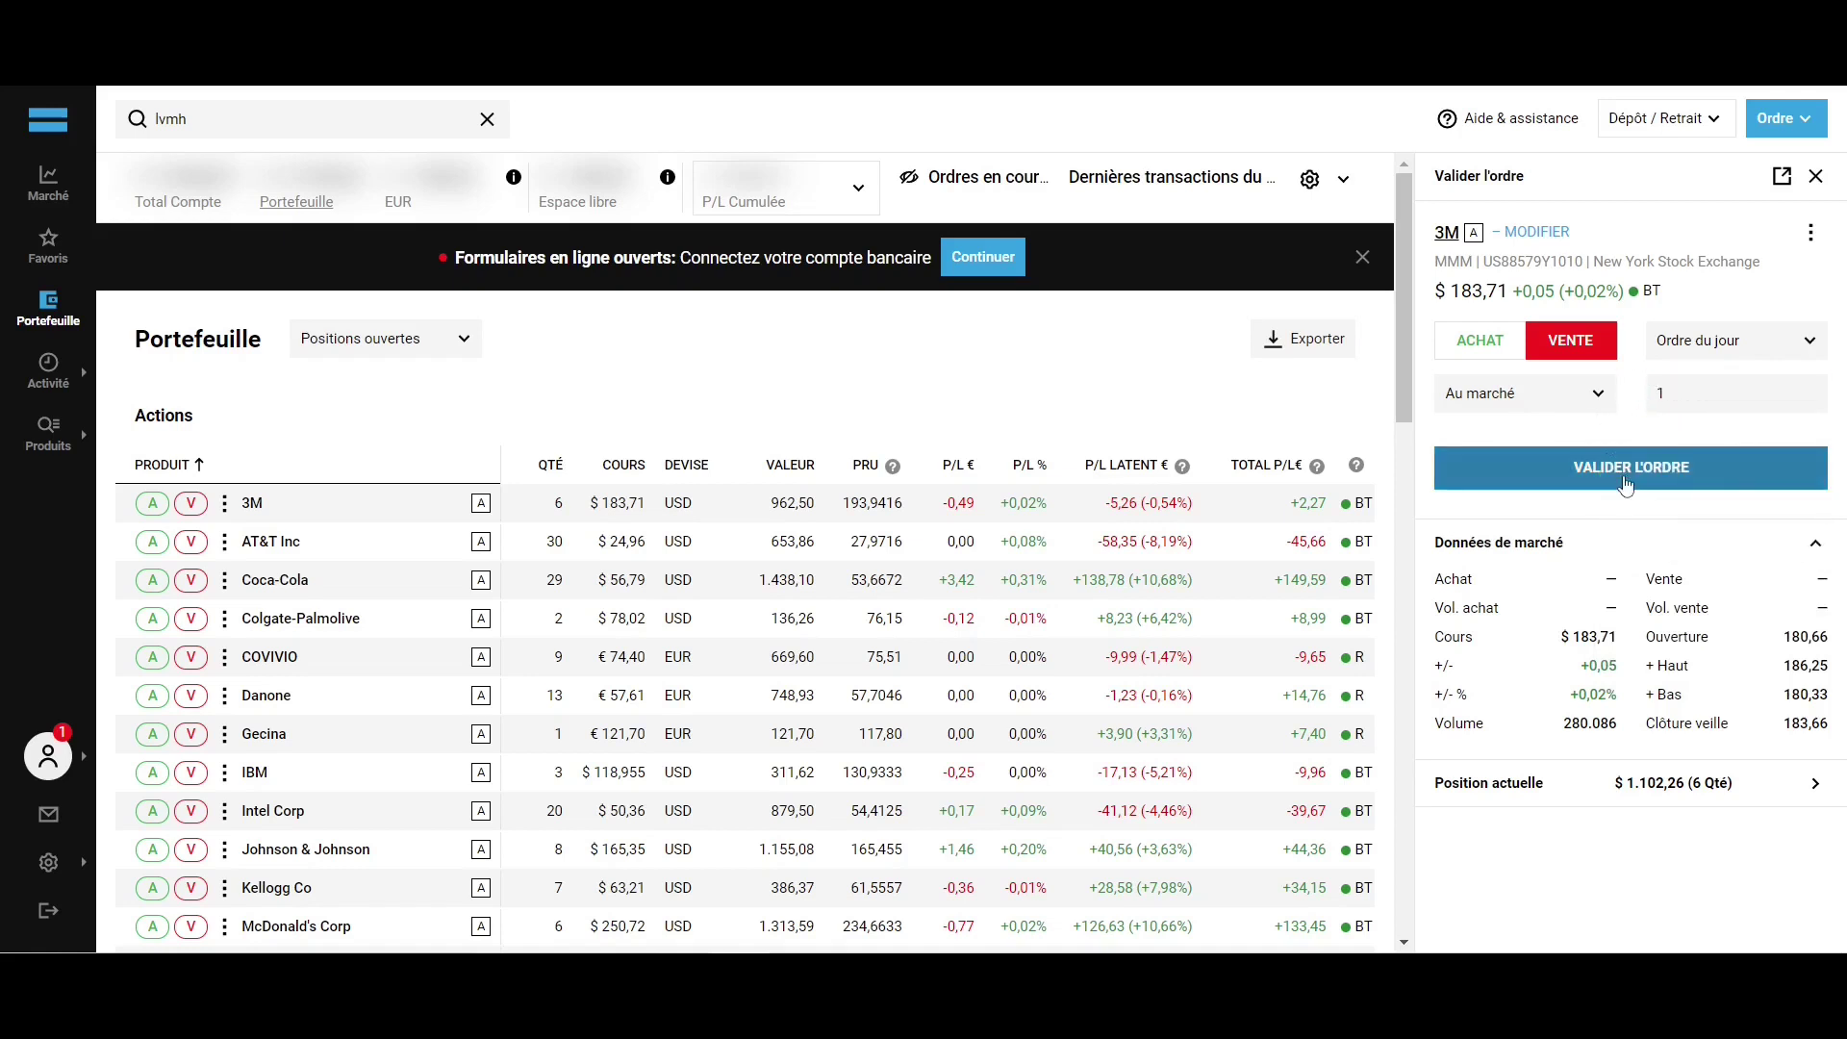